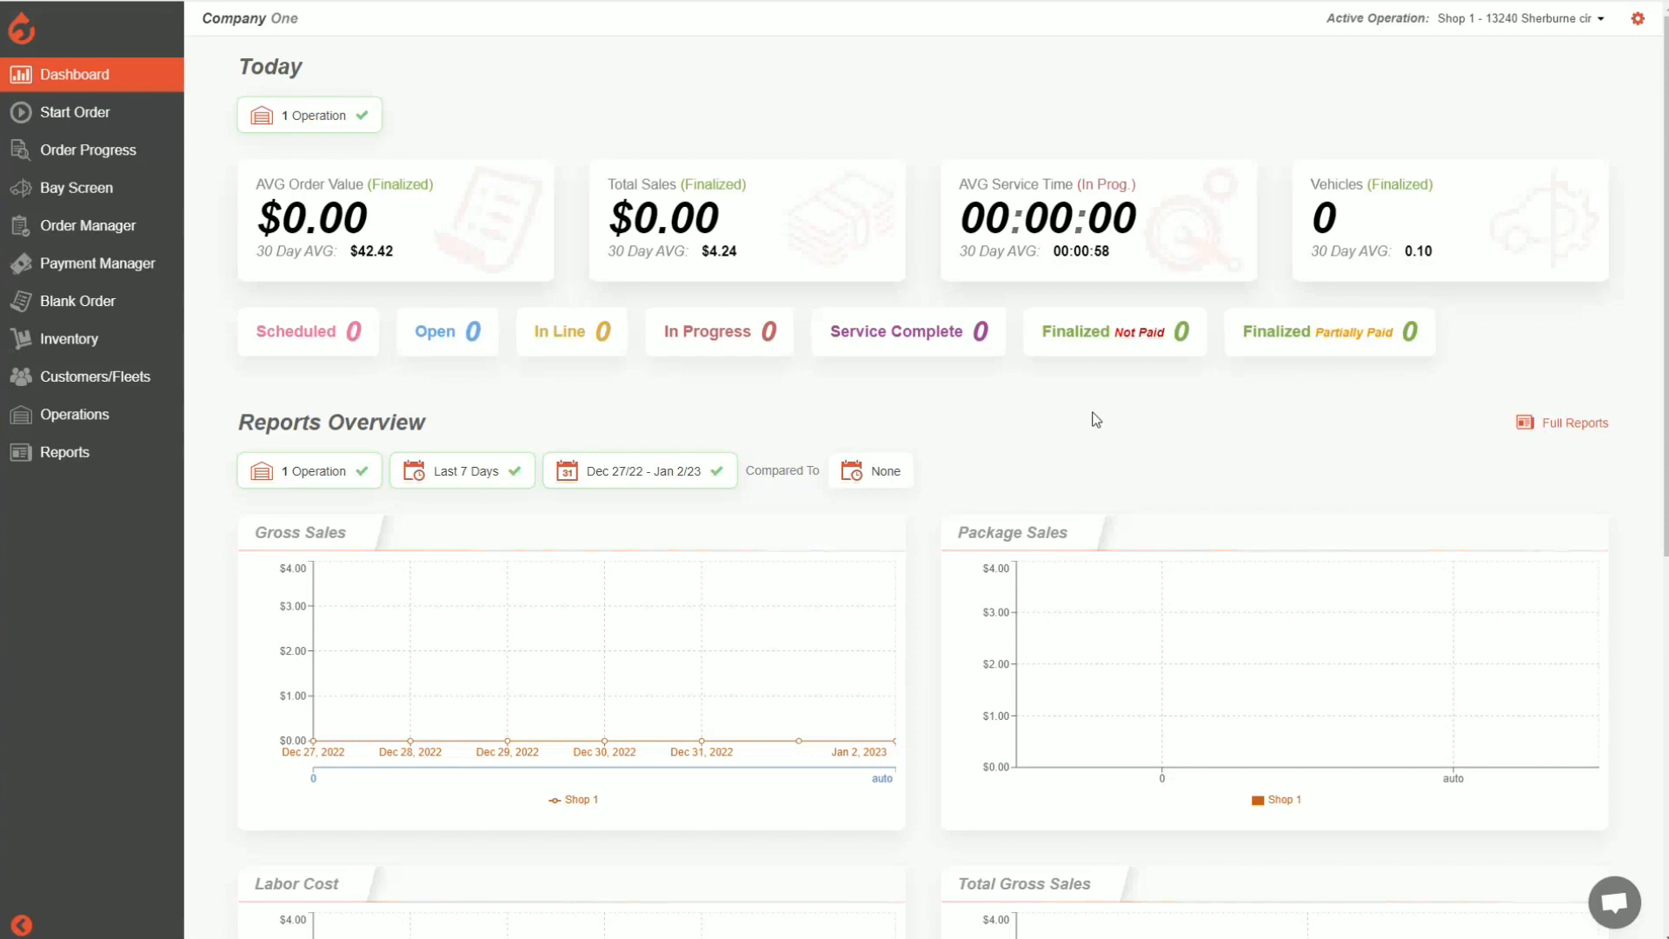
Open the Shop 1 inventory list and examine the tags assigned to its parts
left_click(91, 341)
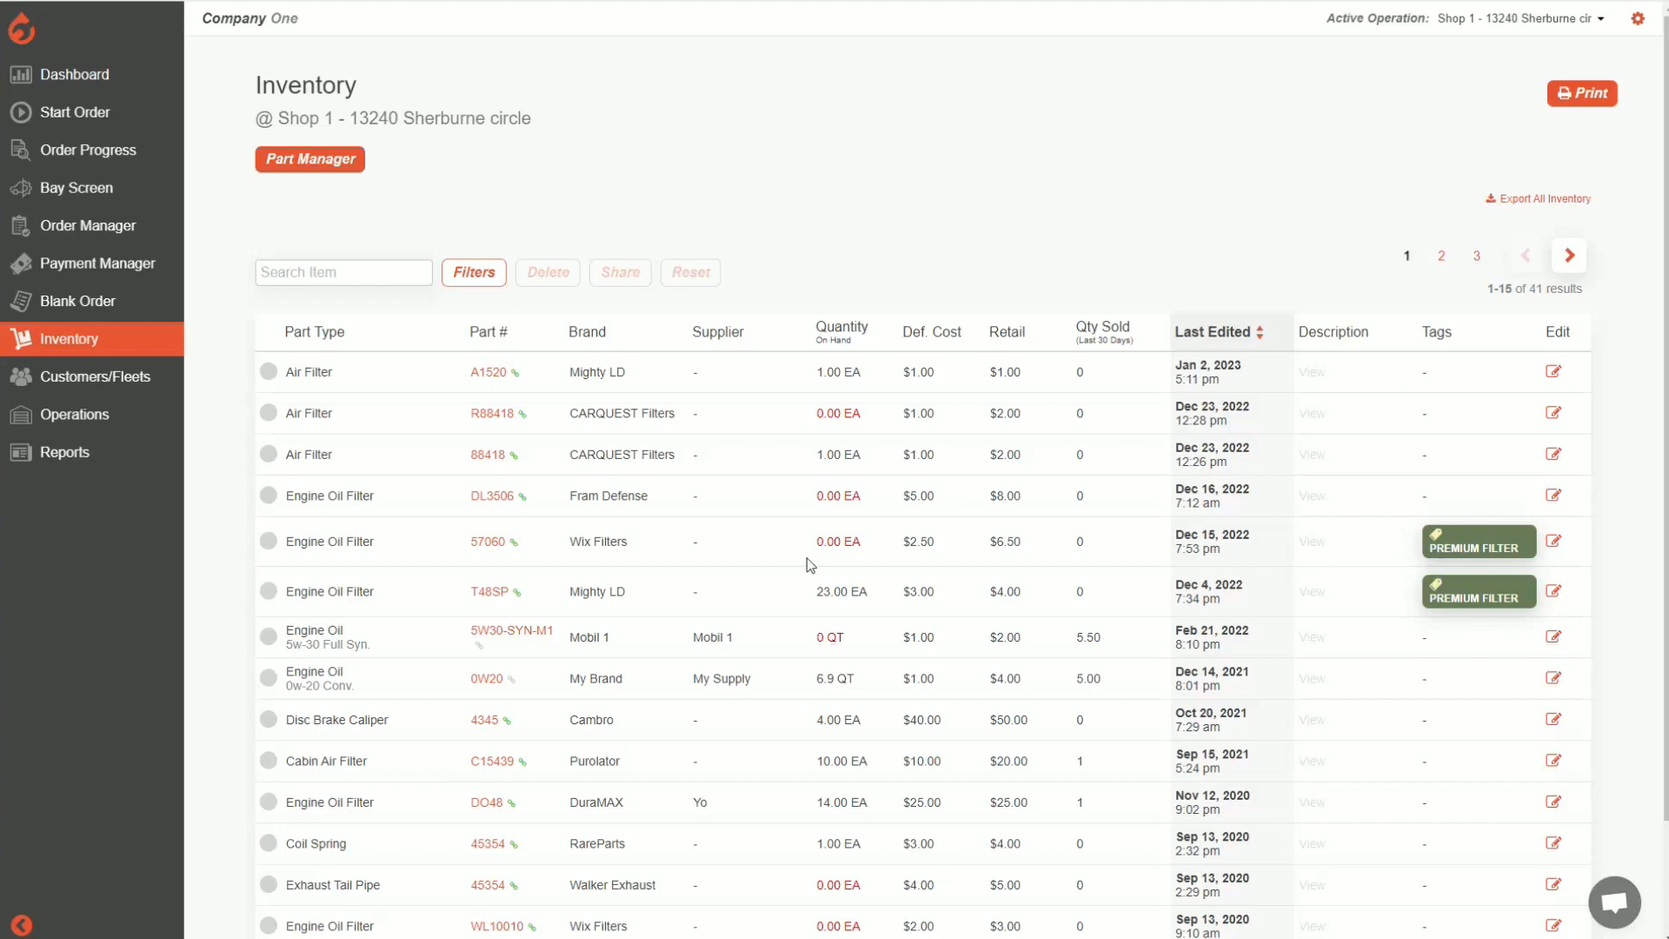
left_click_drag(1431, 548, 1531, 546)
left_click(1513, 546)
Open the tags of the operations and examine where the EXTRA CHARGE and OEM tags are used
left_click(73, 424)
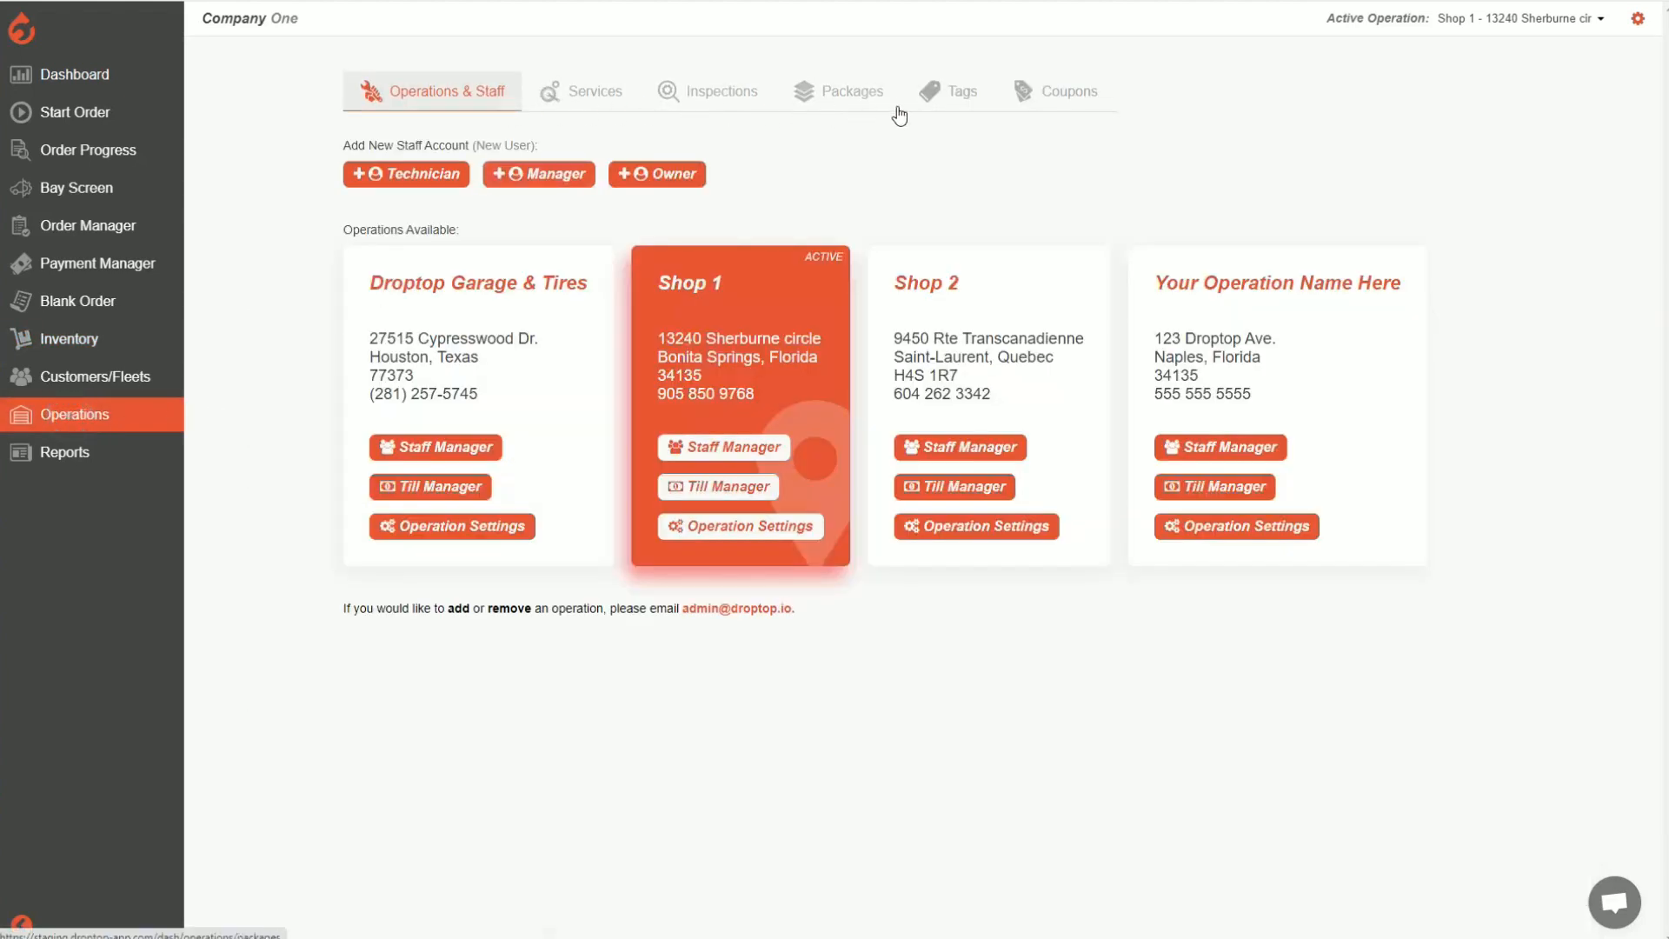
left_click(959, 106)
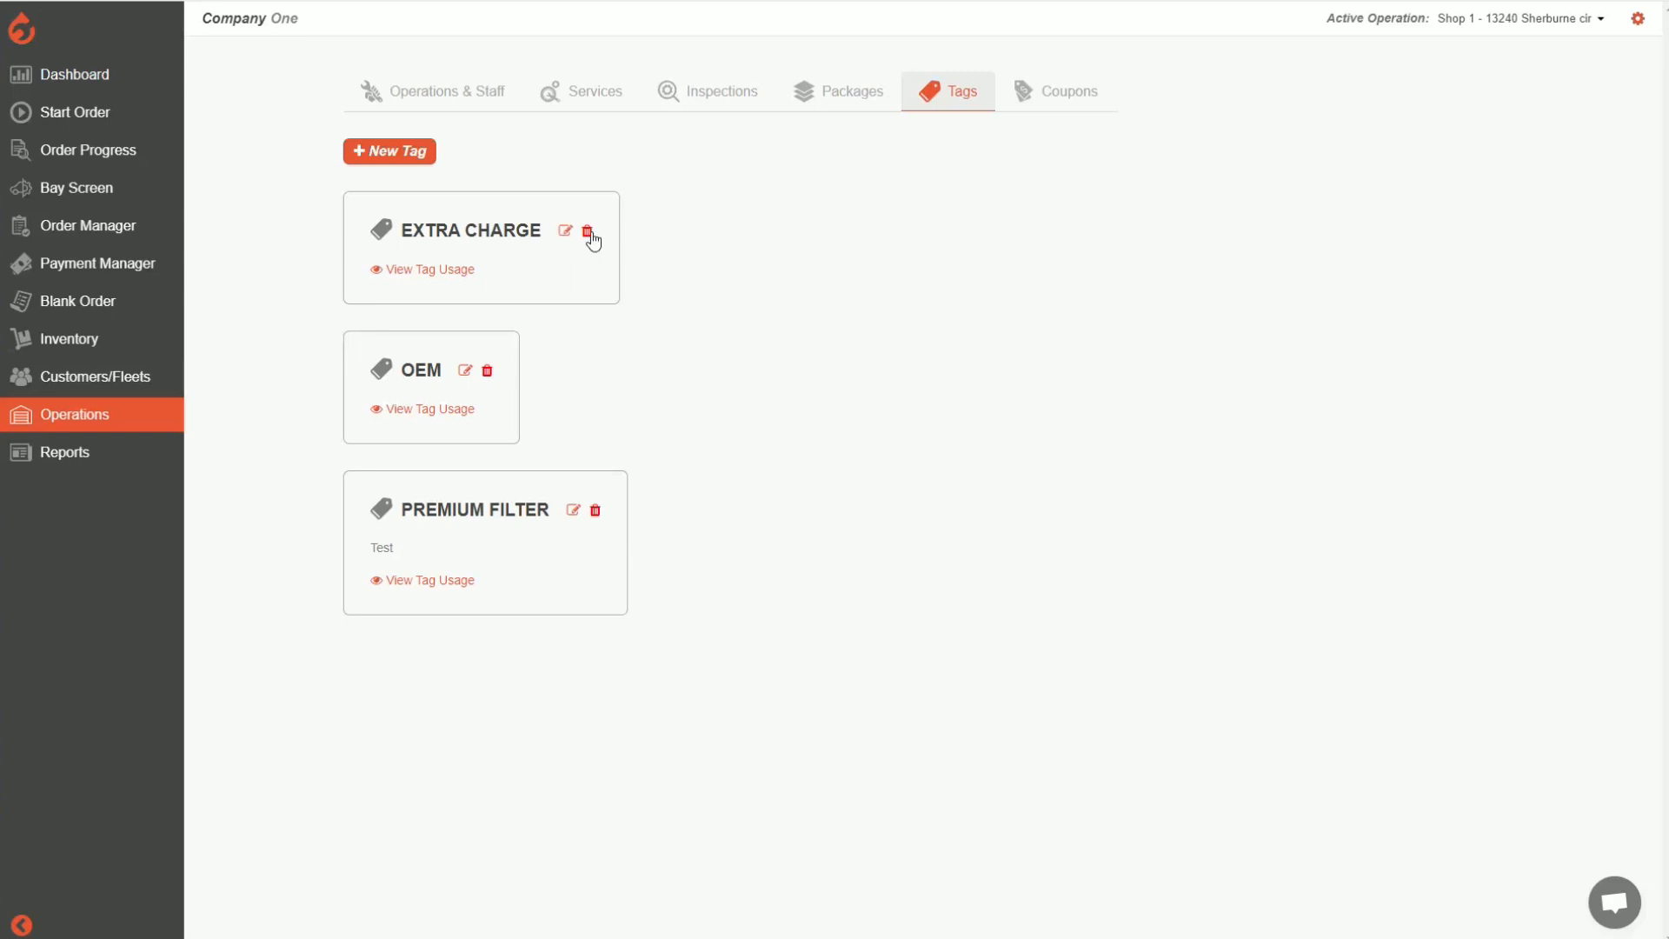
left_click(433, 271)
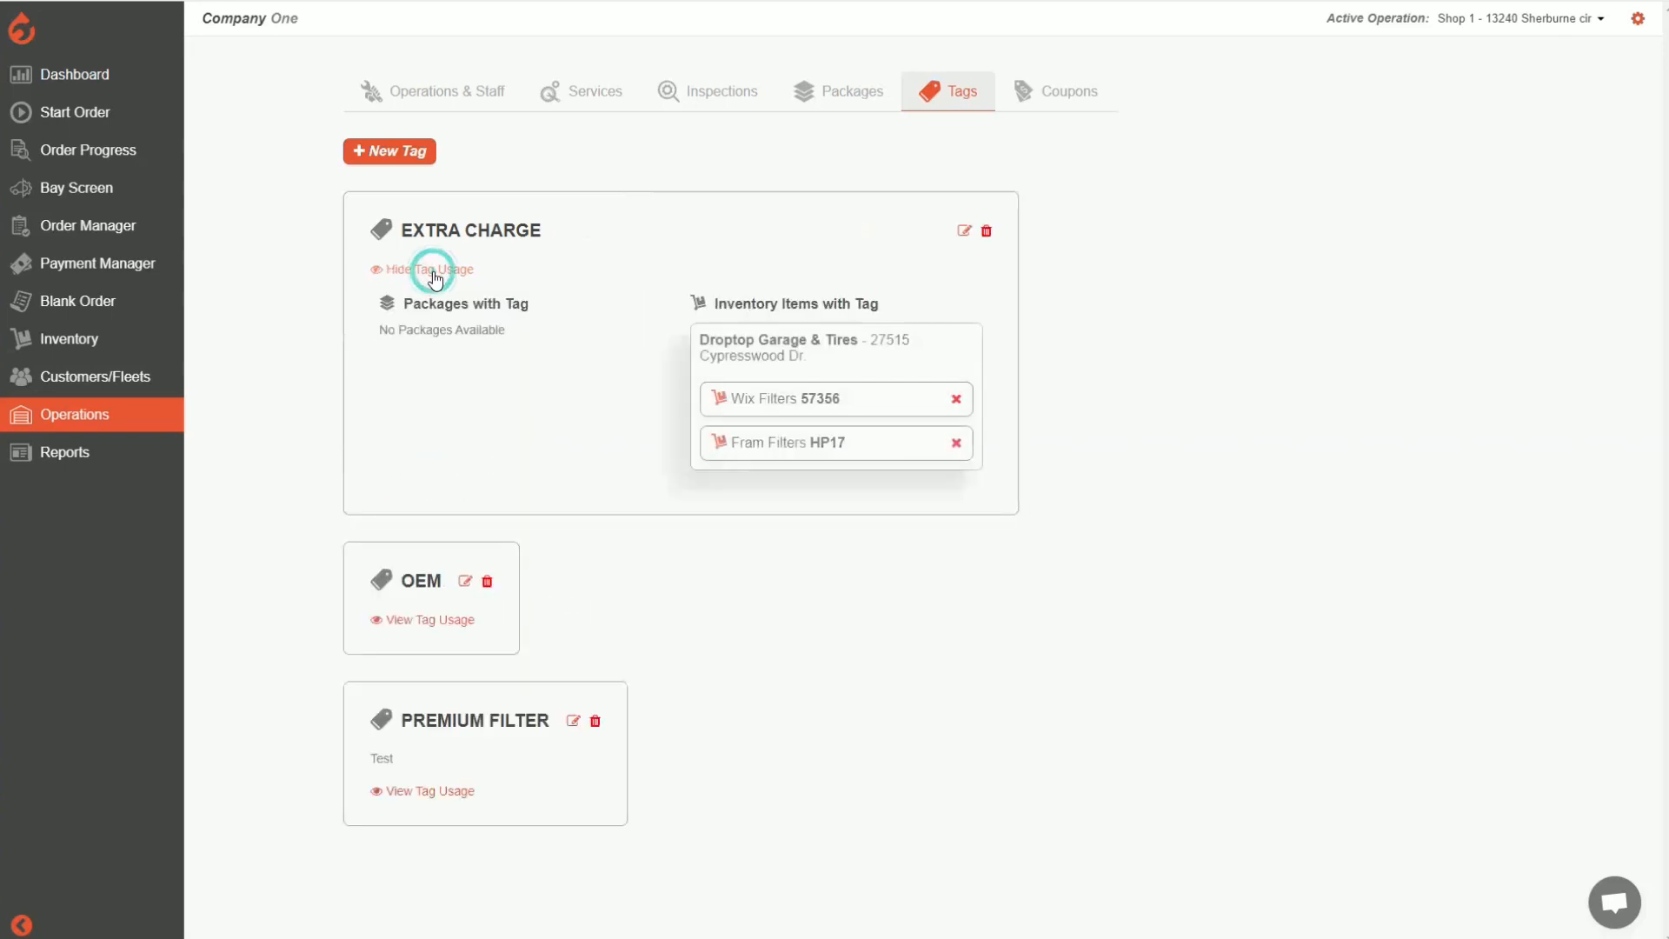
left_click_drag(380, 330, 505, 334)
left_click(521, 334)
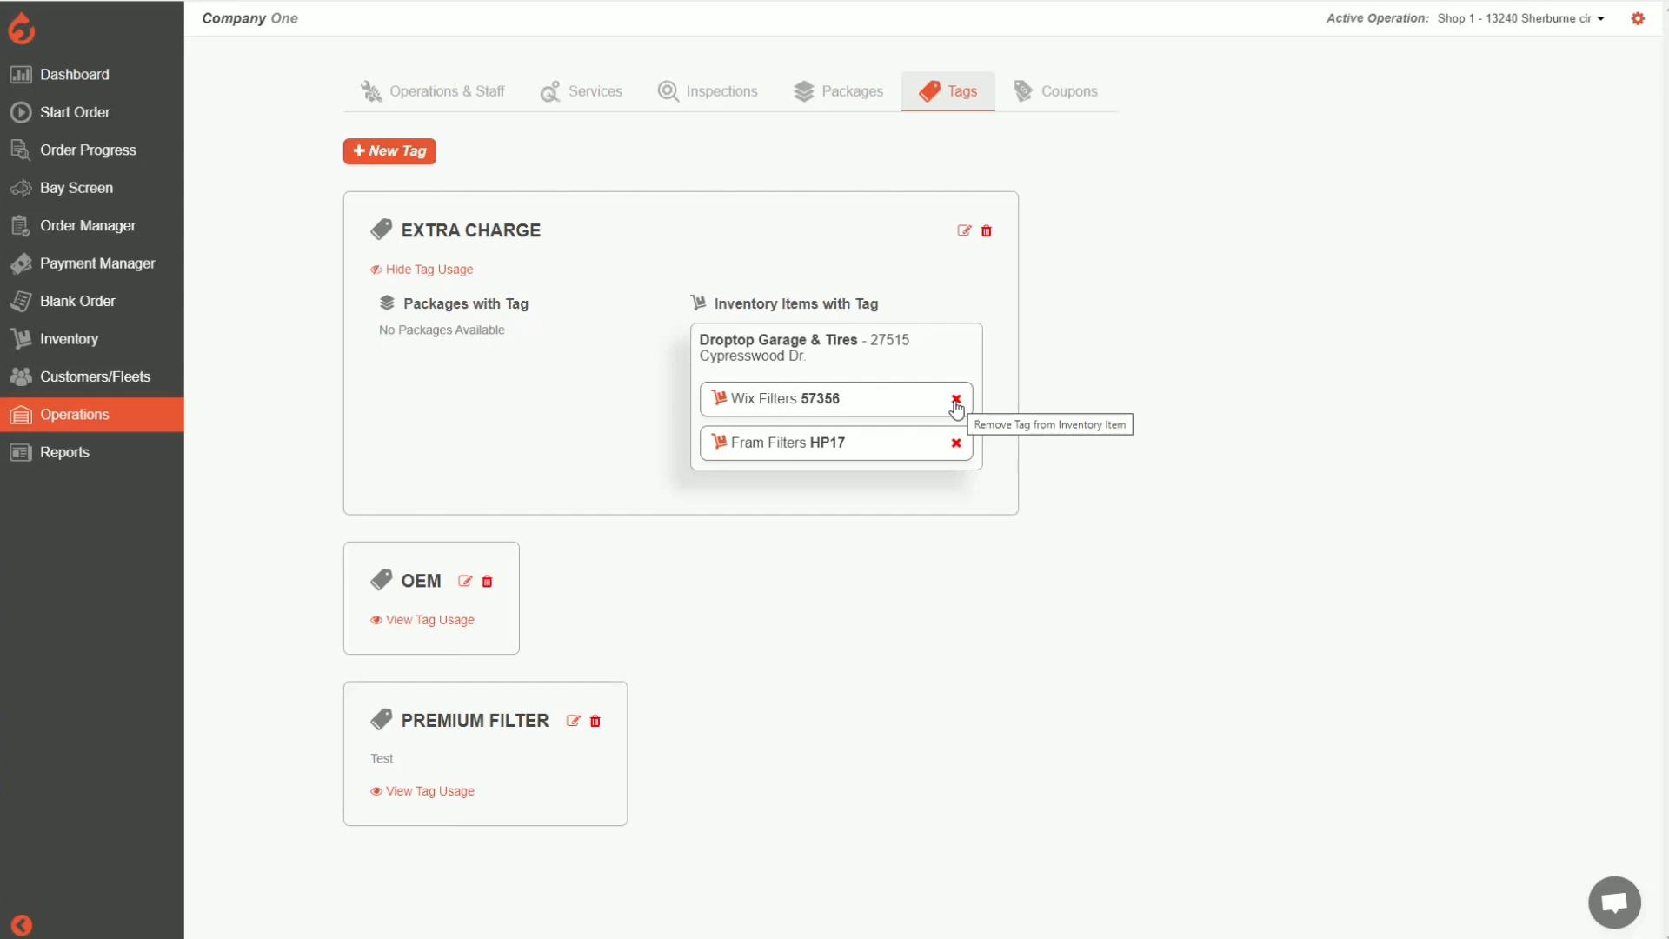
left_click(461, 620)
scroll(633, 595, "down", 1)
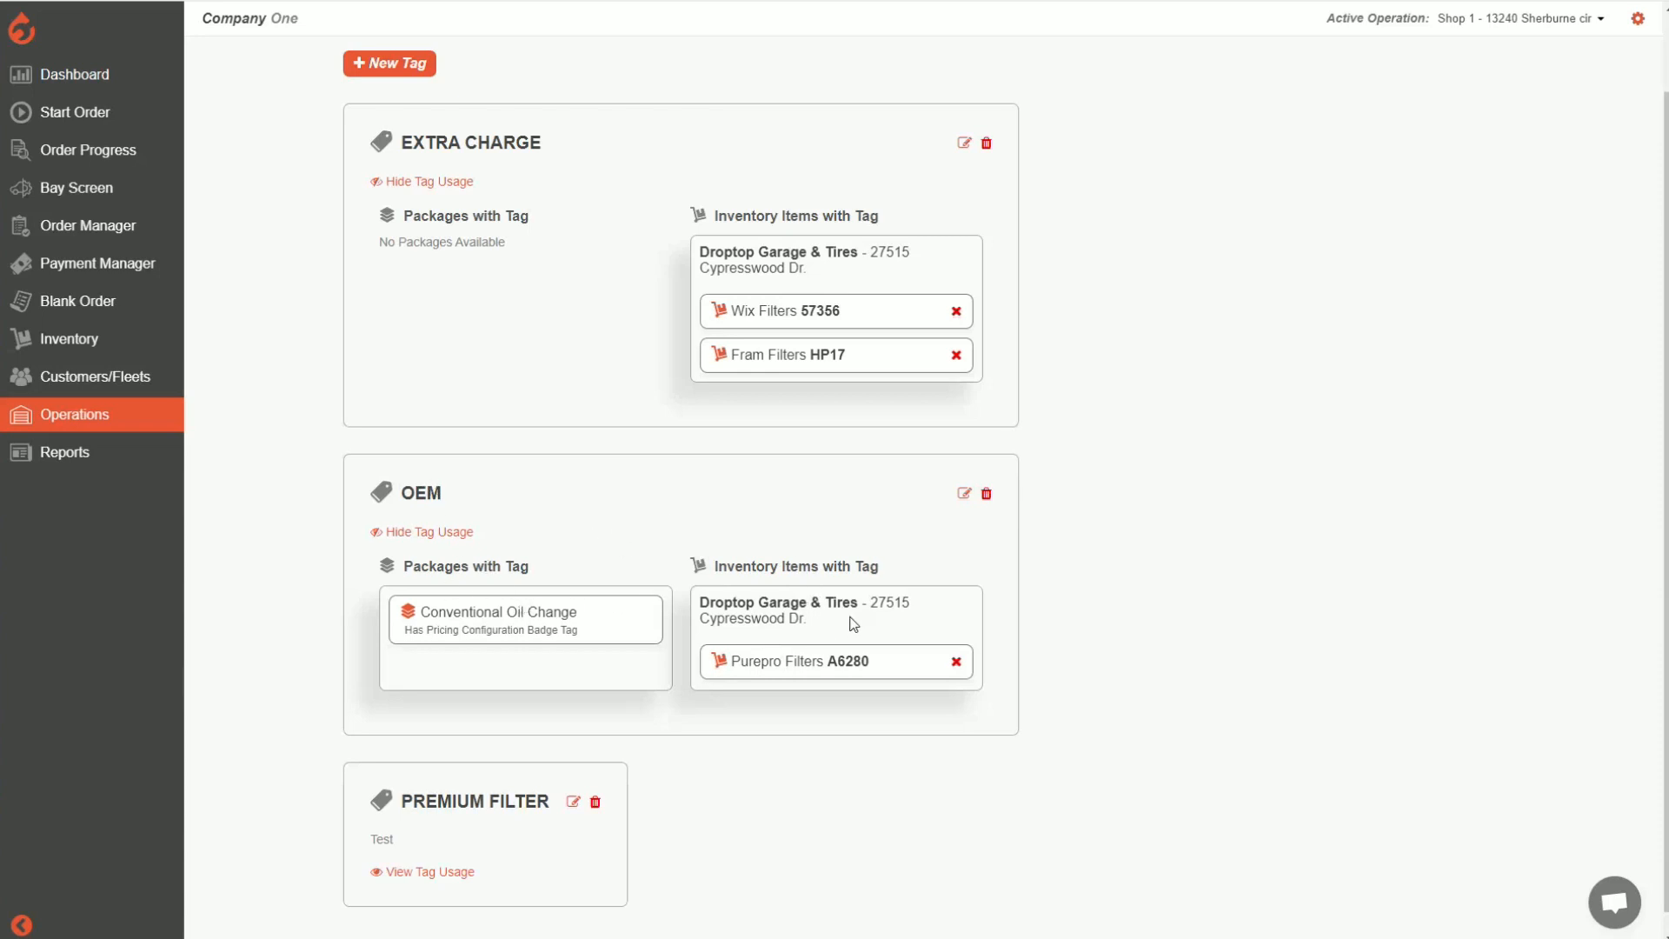
scroll(623, 559, "up", 2)
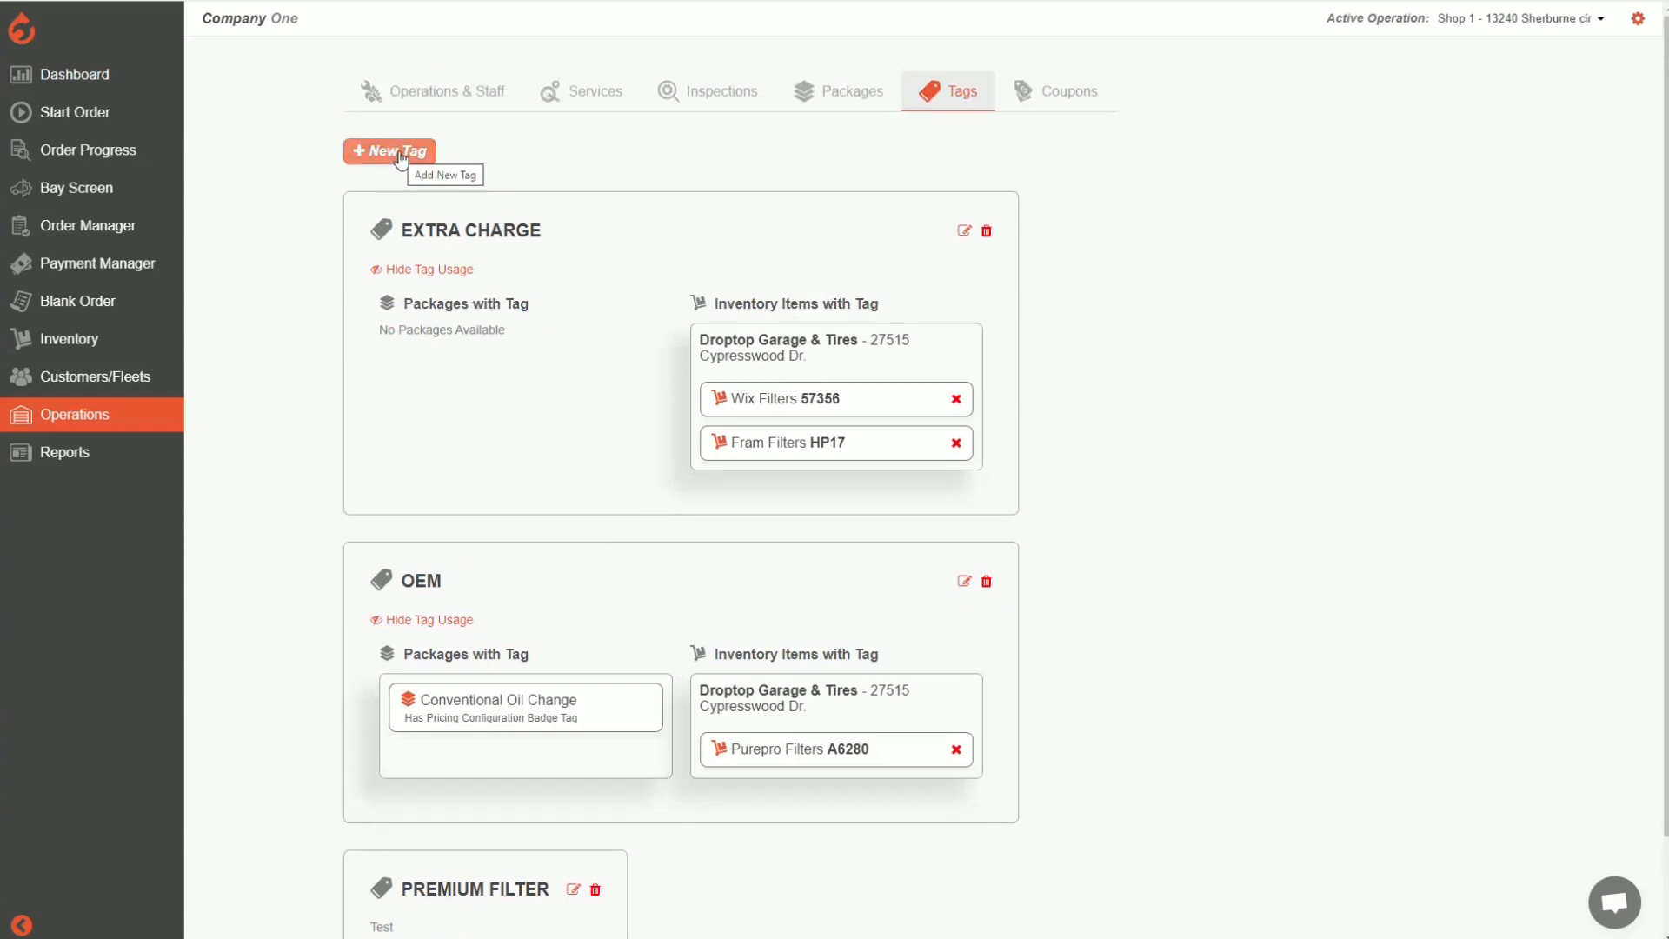
Create a new tag named "Sample Tag" without a description and save it
left_click(400, 157)
left_click(897, 392)
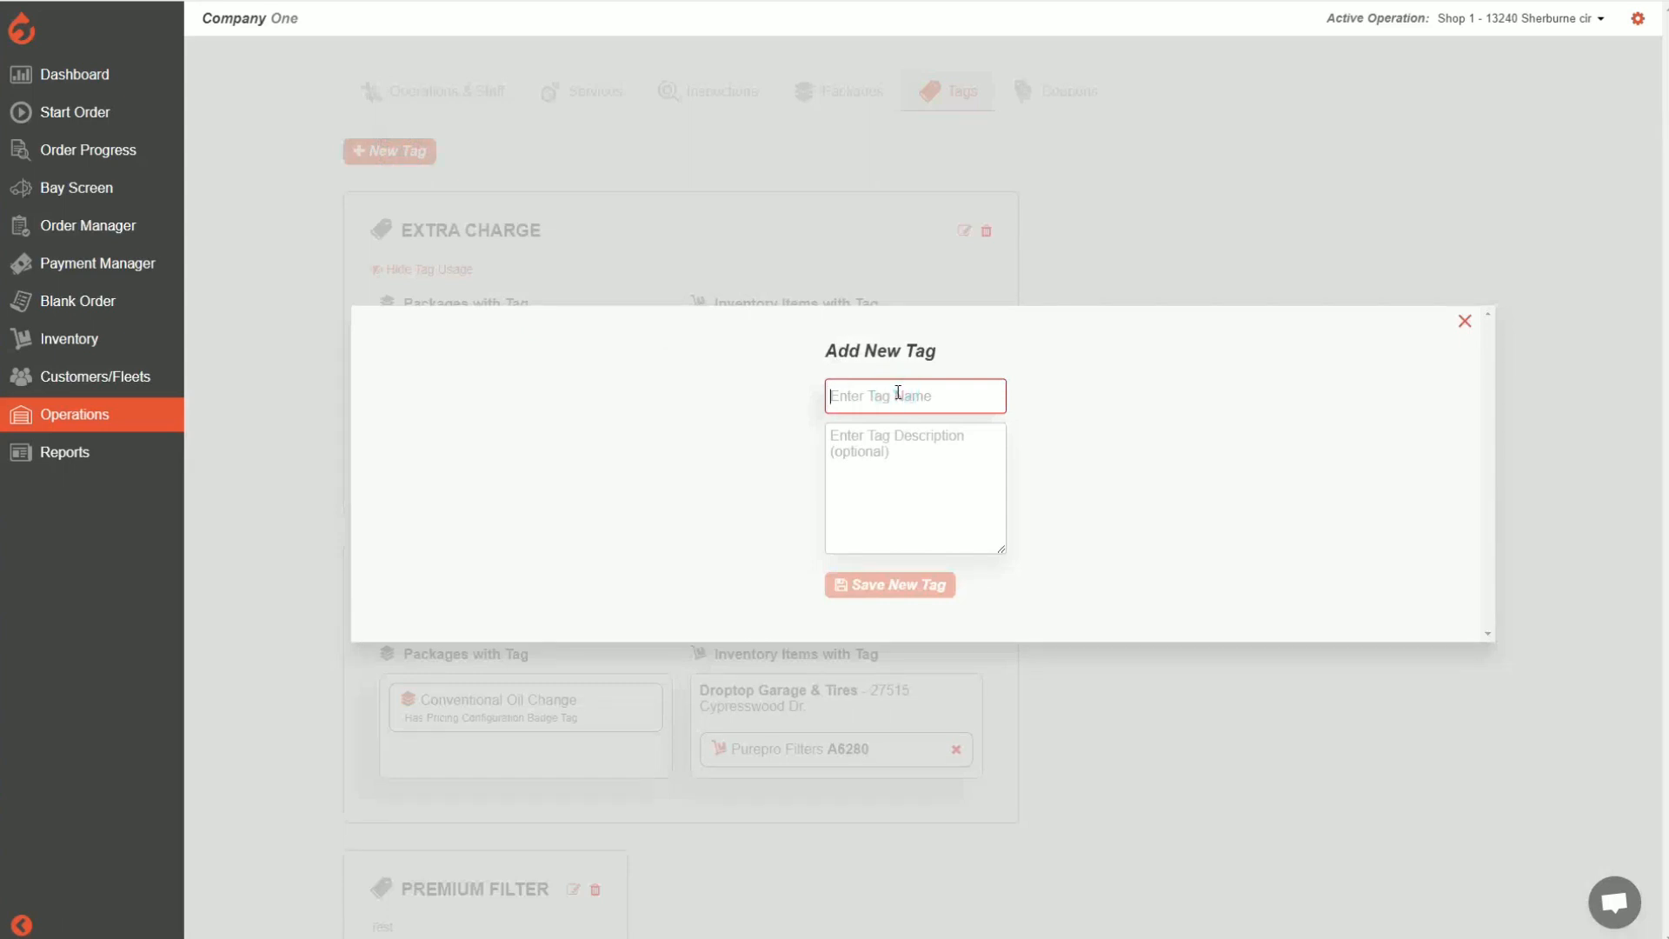
type("Sample Tab")
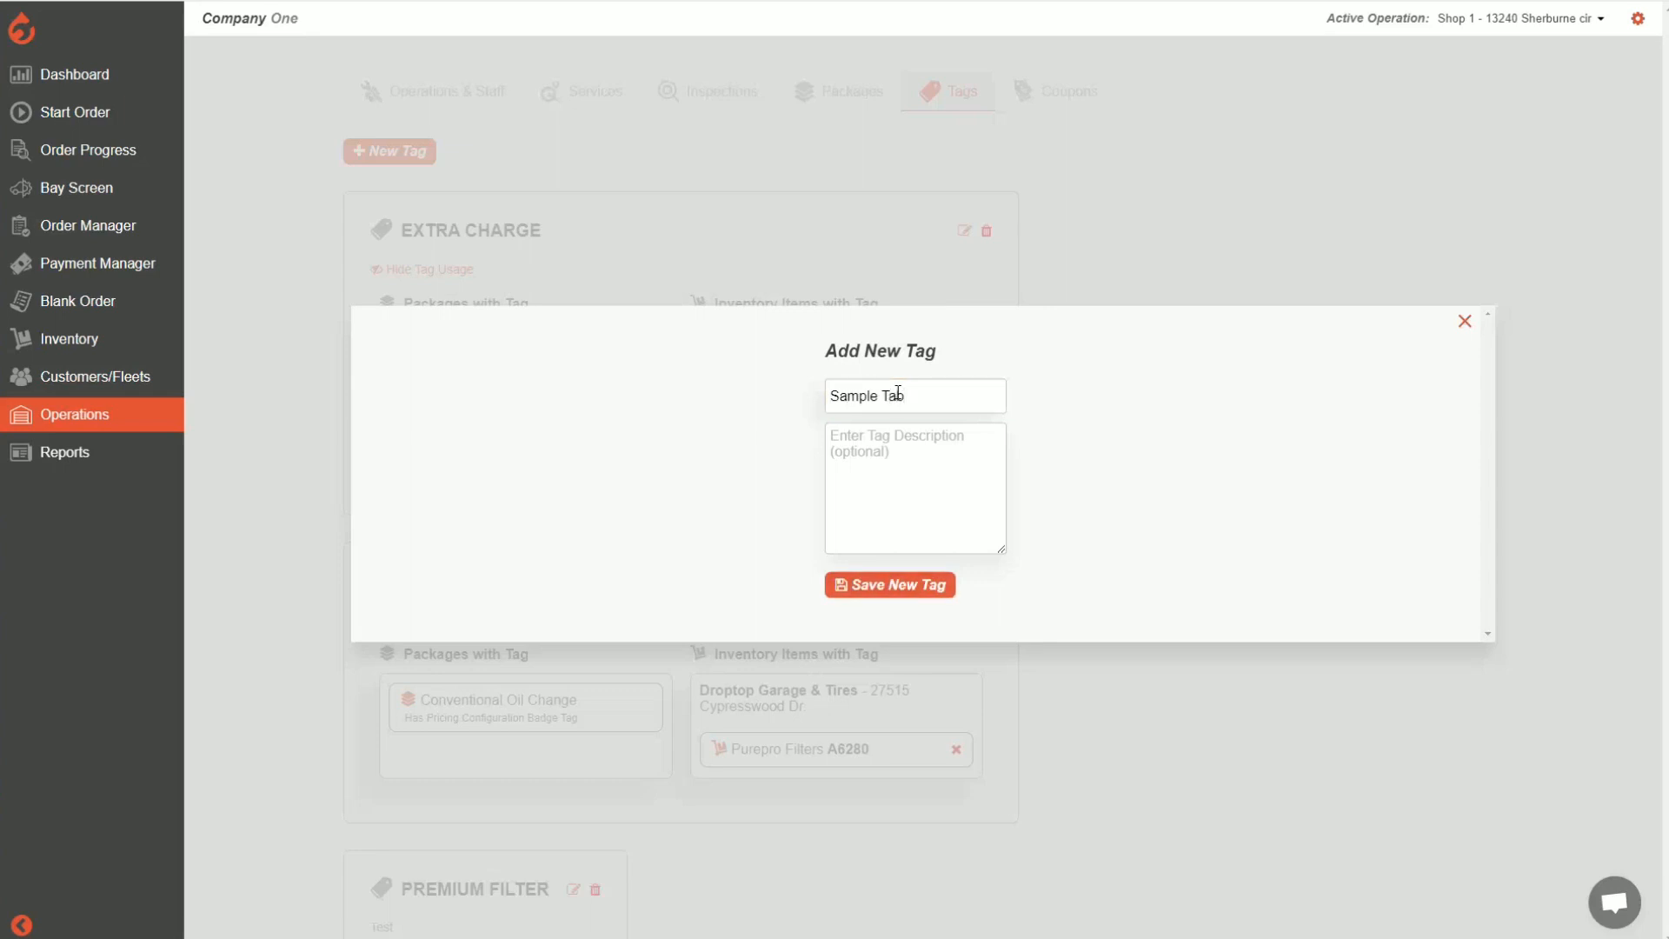
key("BackSpace")
type("g")
left_click(915, 595)
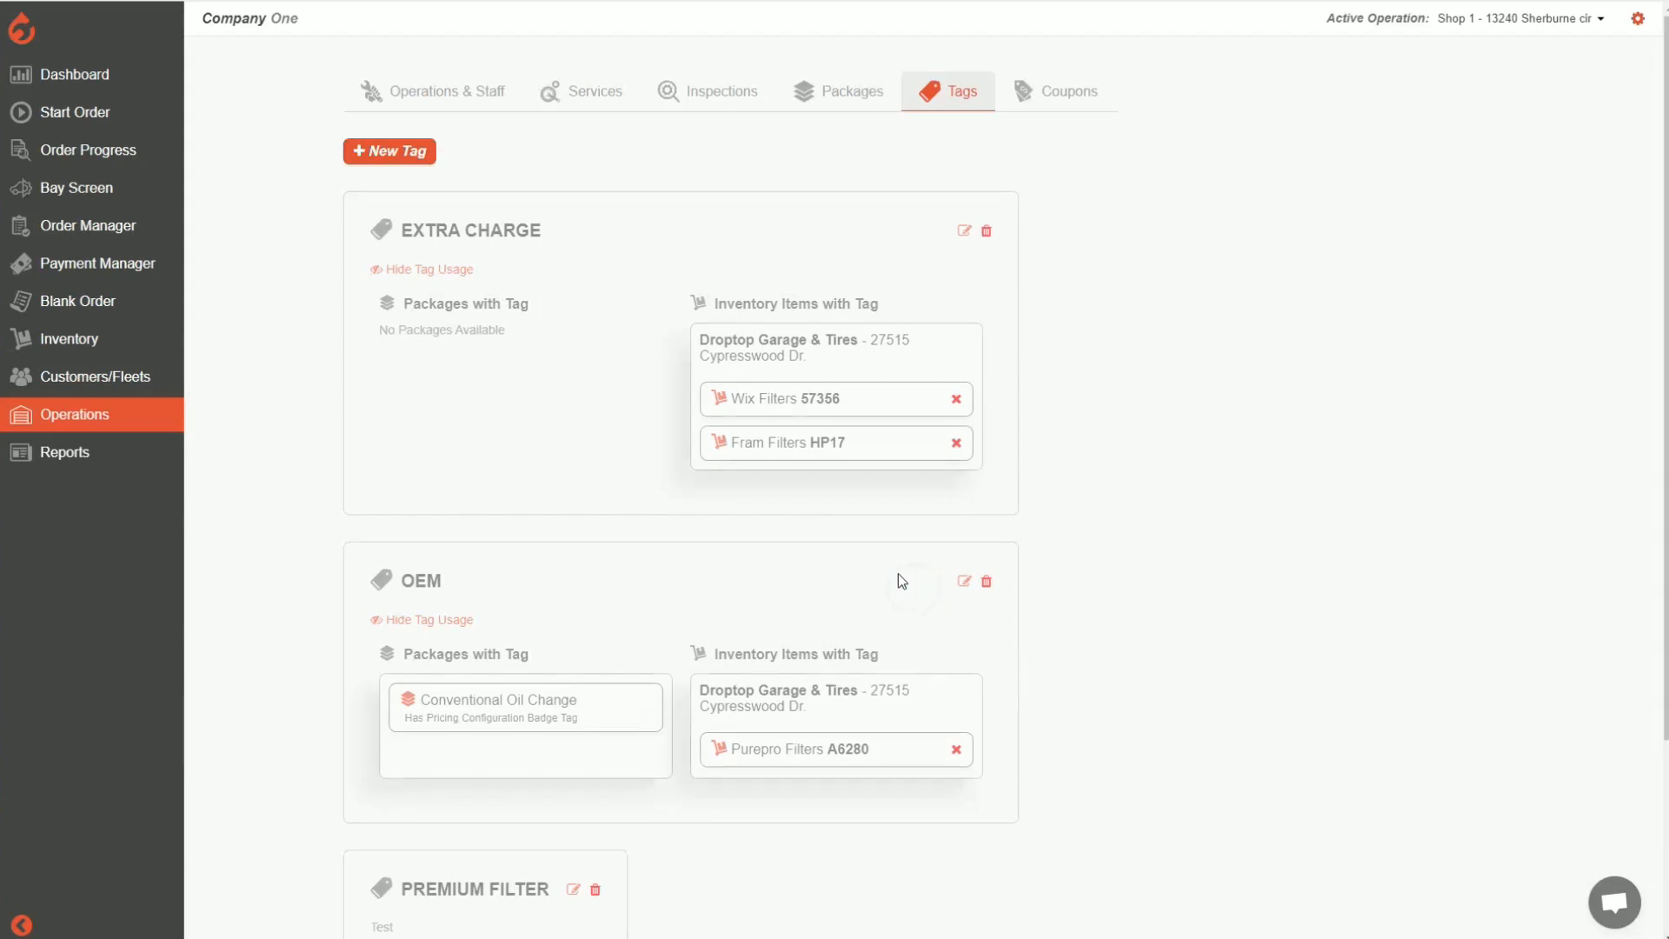
Examine which packages and inventory items use the SAMPLE TAG
scroll(691, 526, "down", 3)
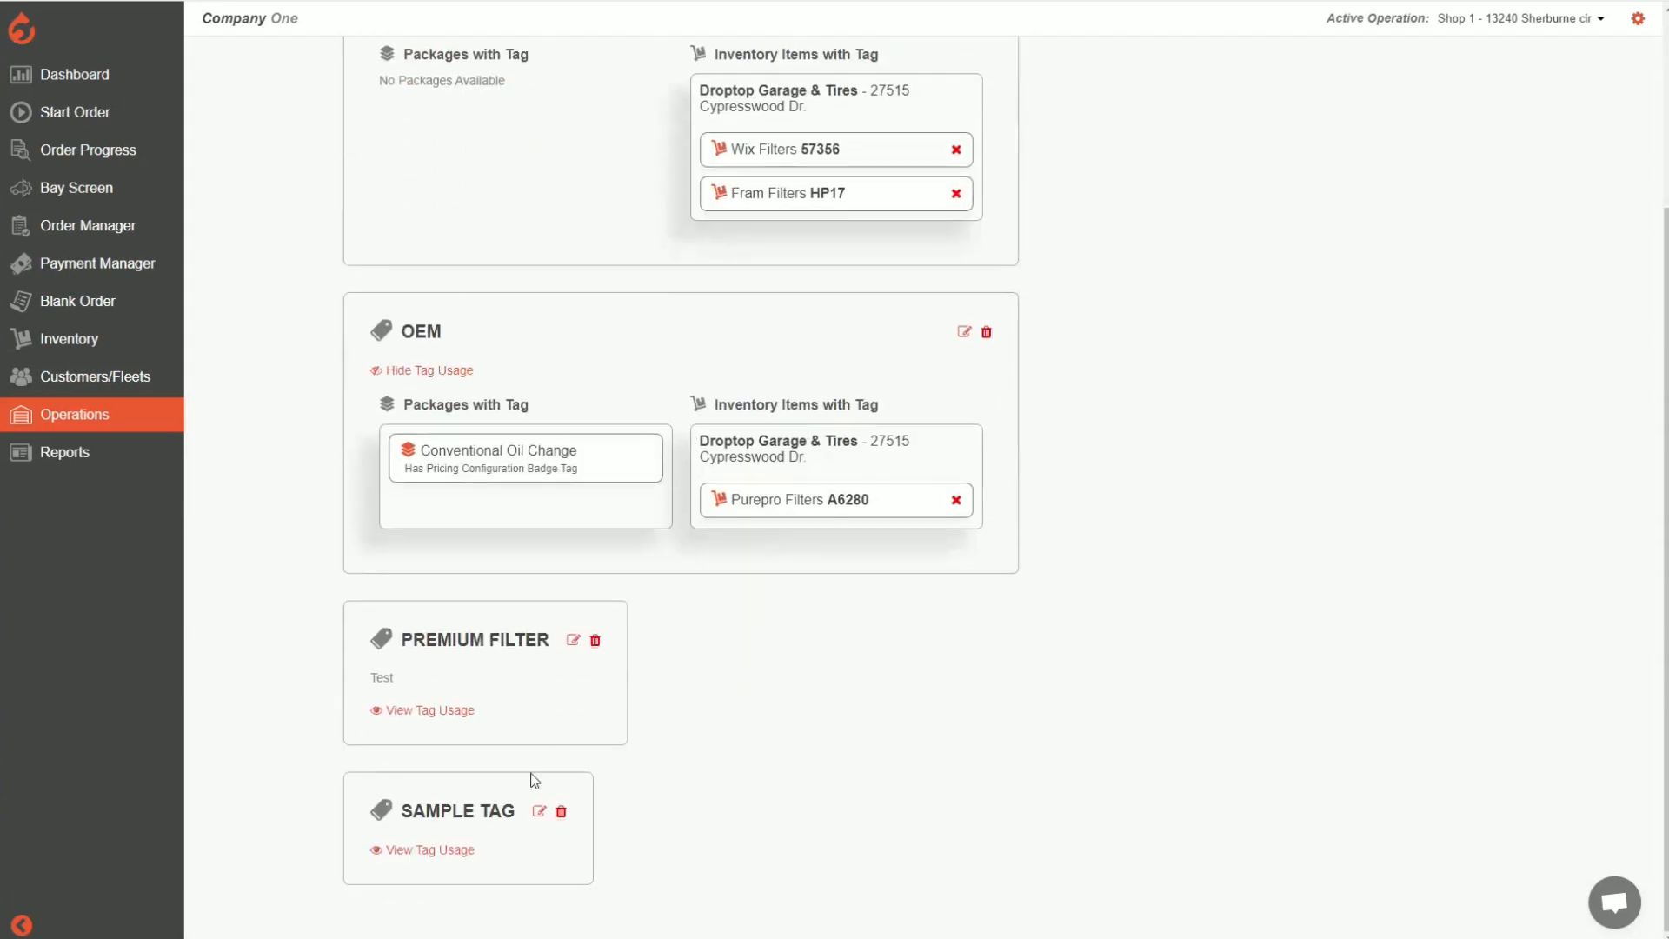
left_click(421, 852)
scroll(744, 755, "down", 1)
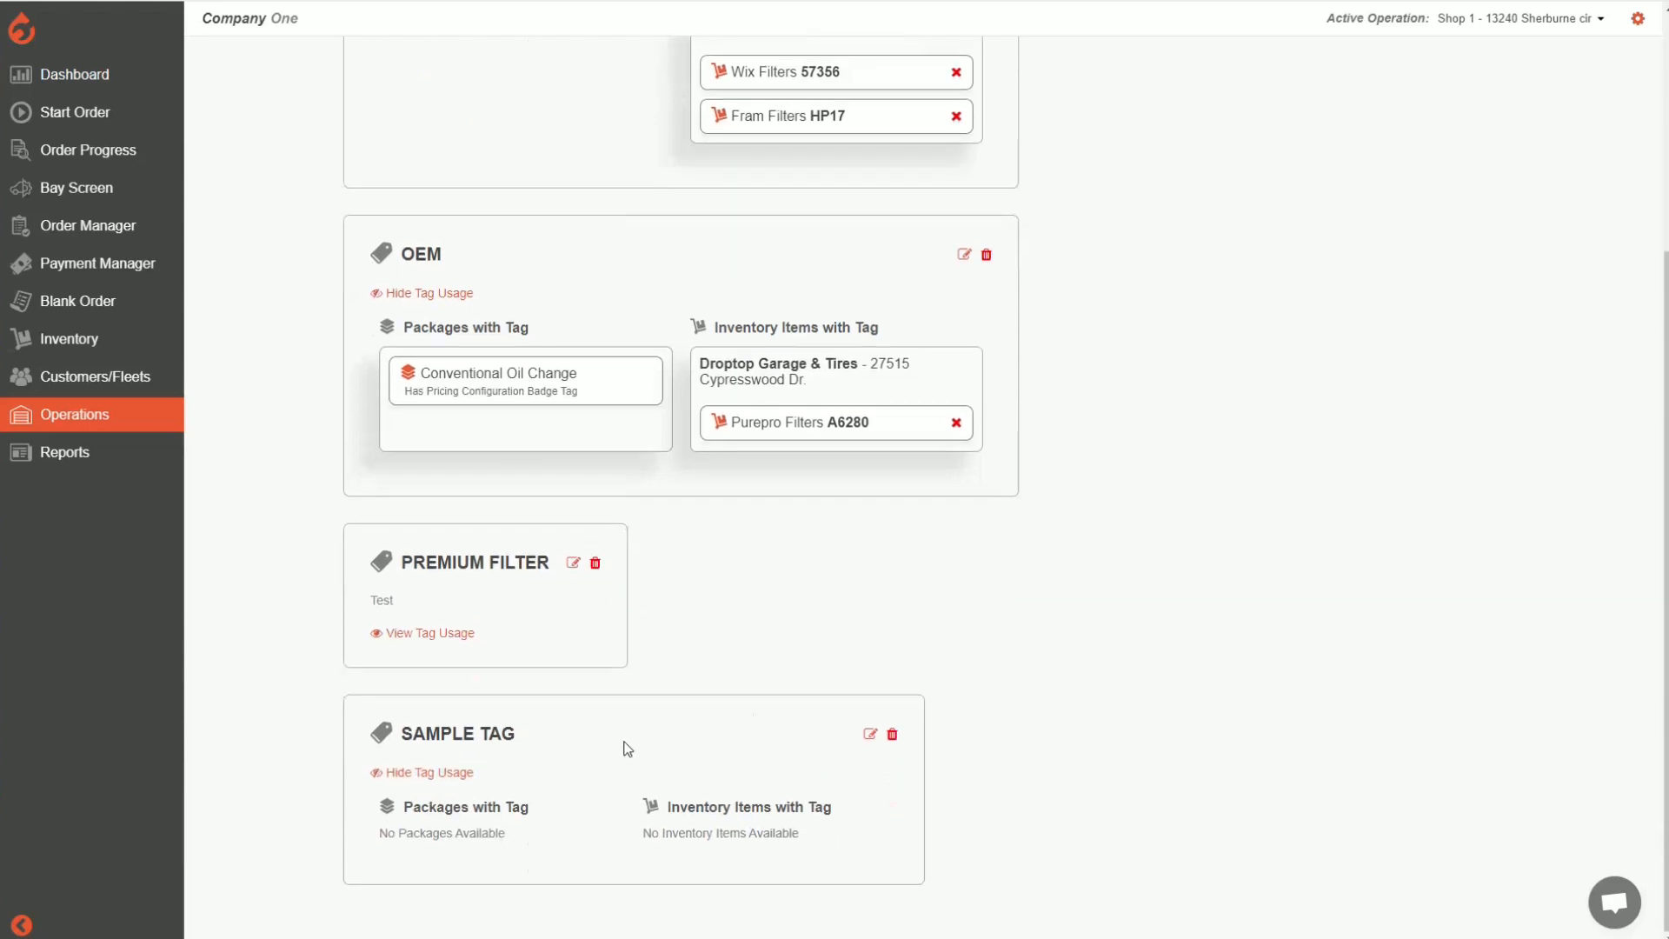
left_click(769, 633)
scroll(560, 758, "up", 4)
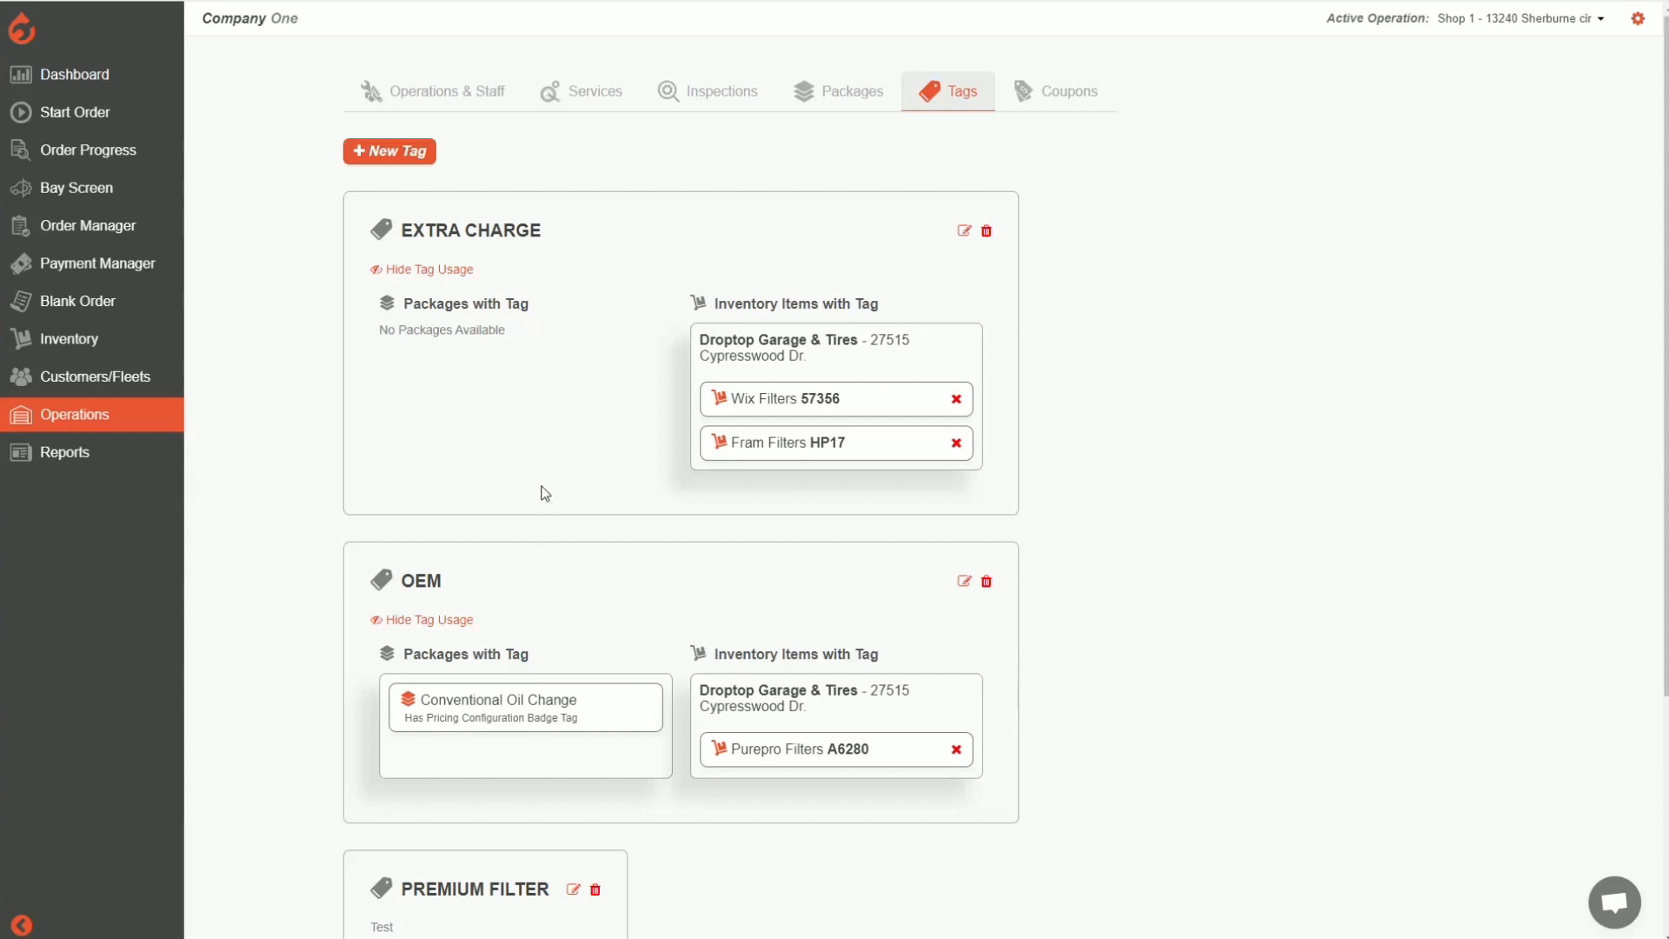
Assign SAMPLE TAG to the Mighty LD air filter A1520 in the inventory and save the change
left_click(69, 340)
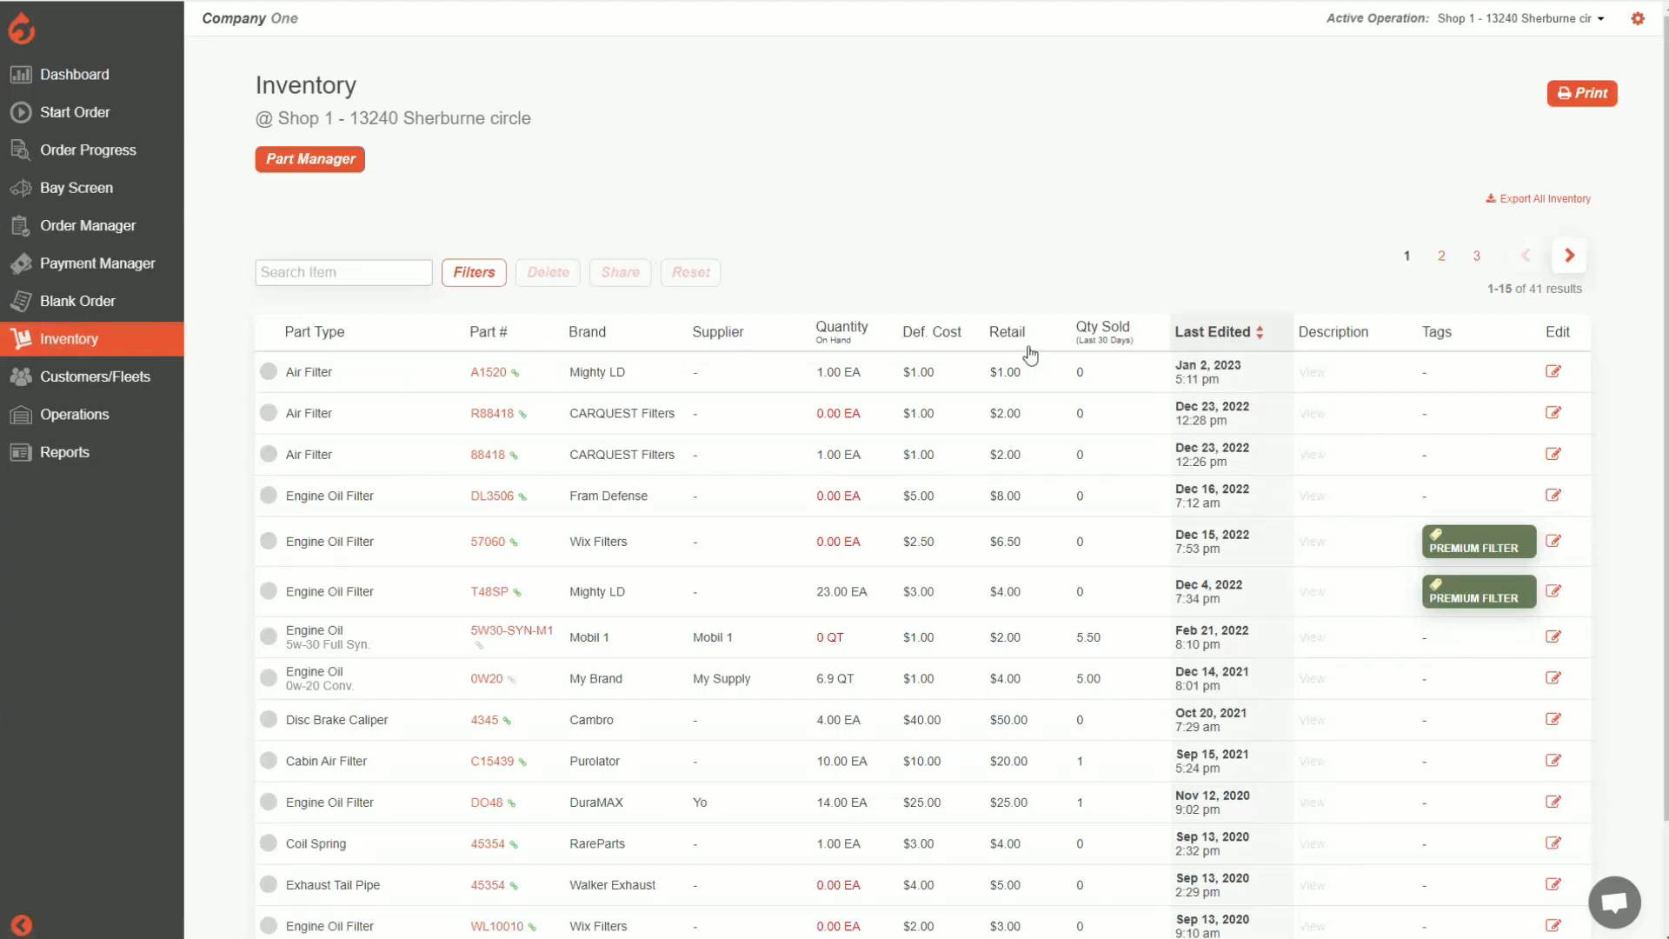
left_click(1555, 373)
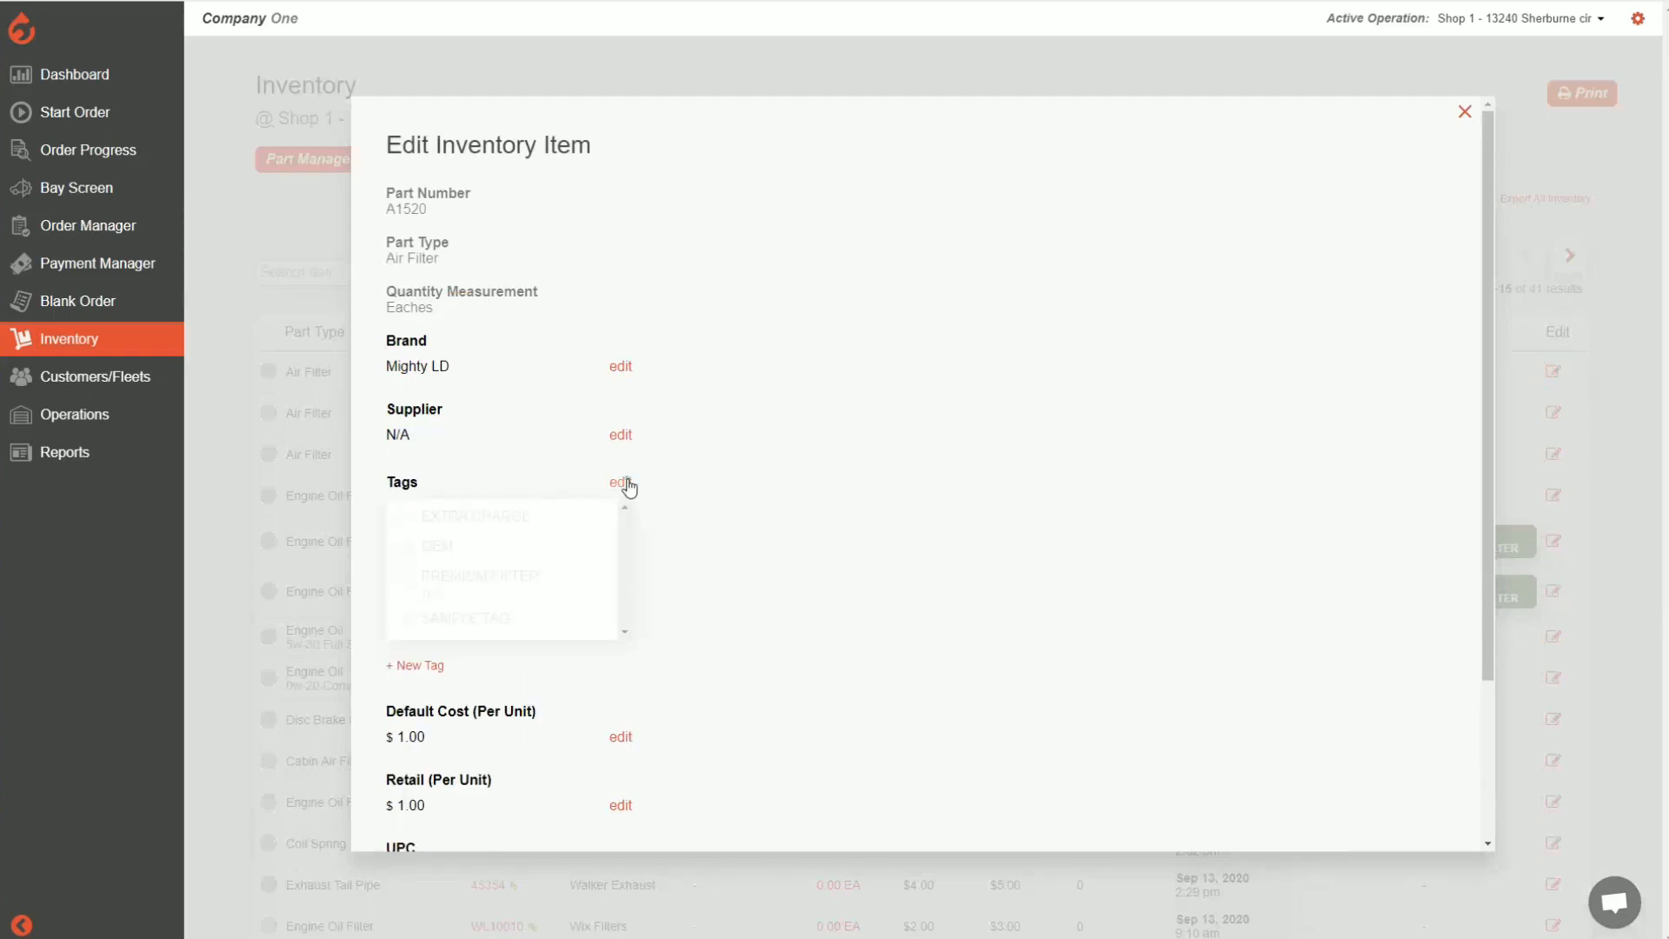
left_click(403, 618)
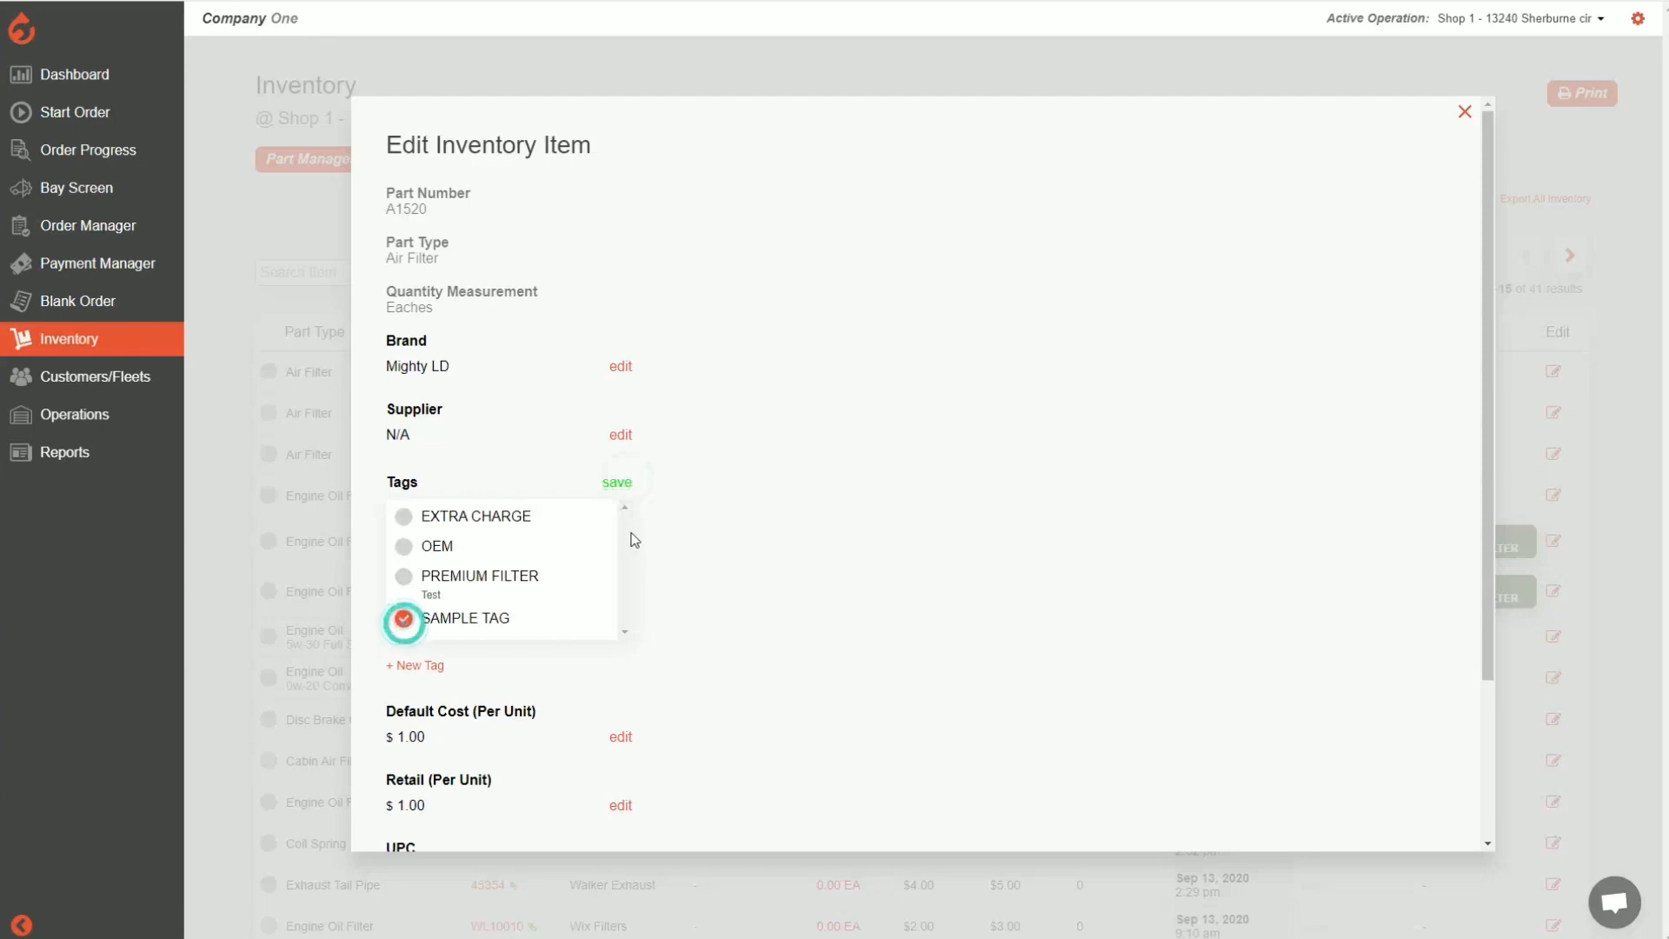
left_click(618, 482)
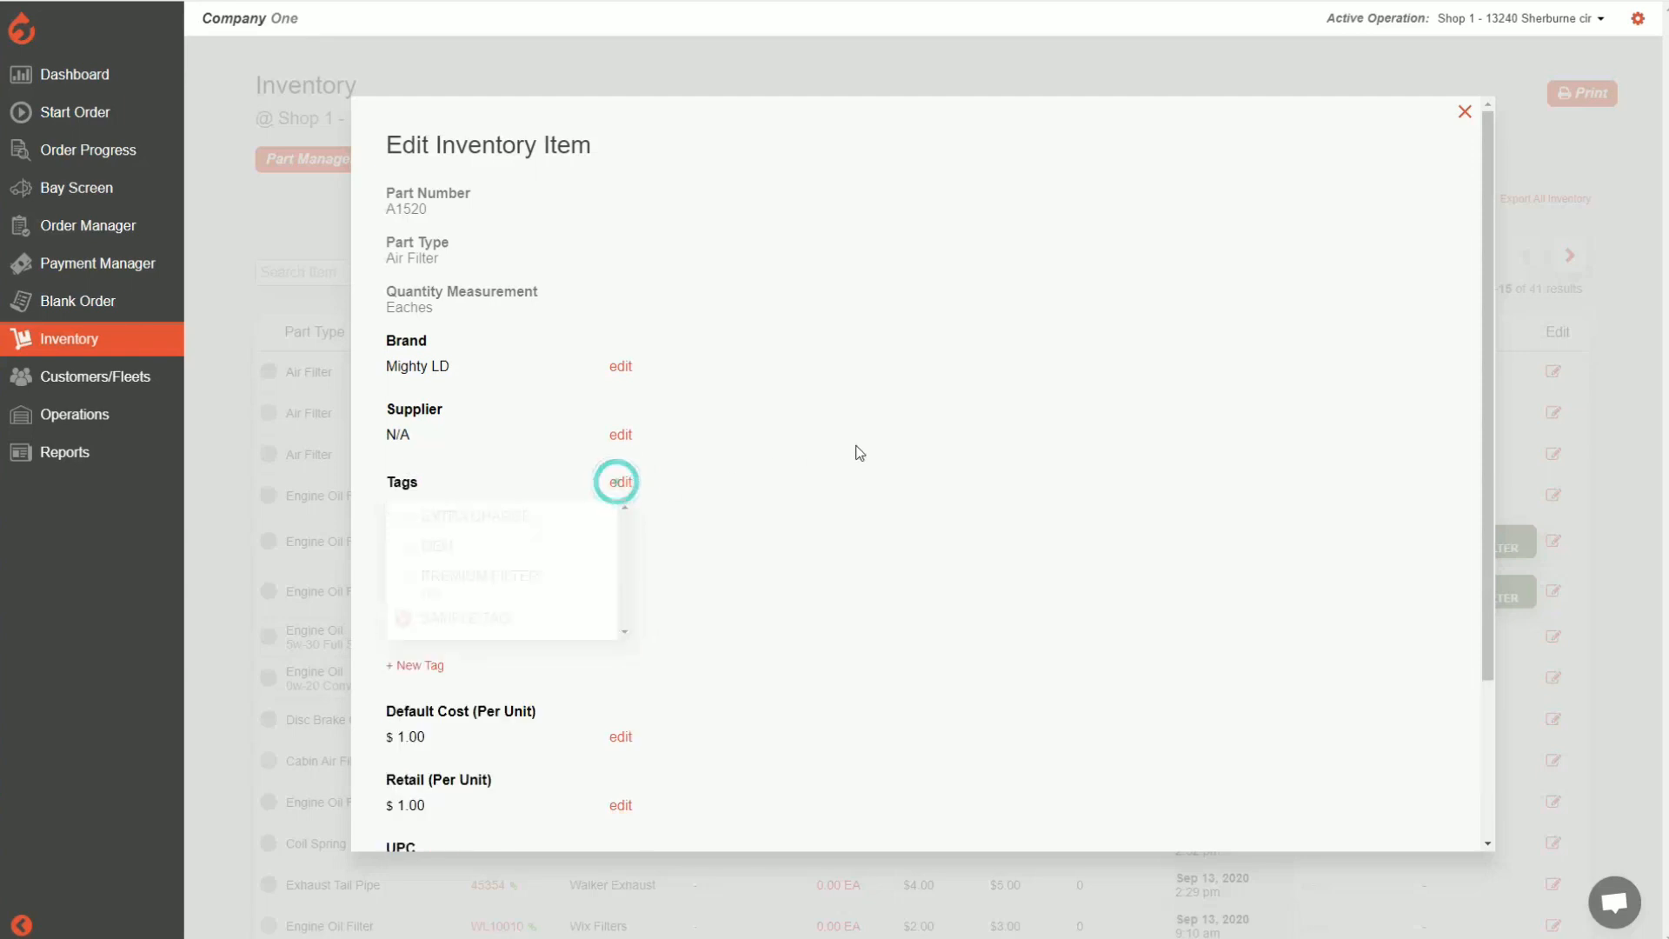
left_click(1603, 322)
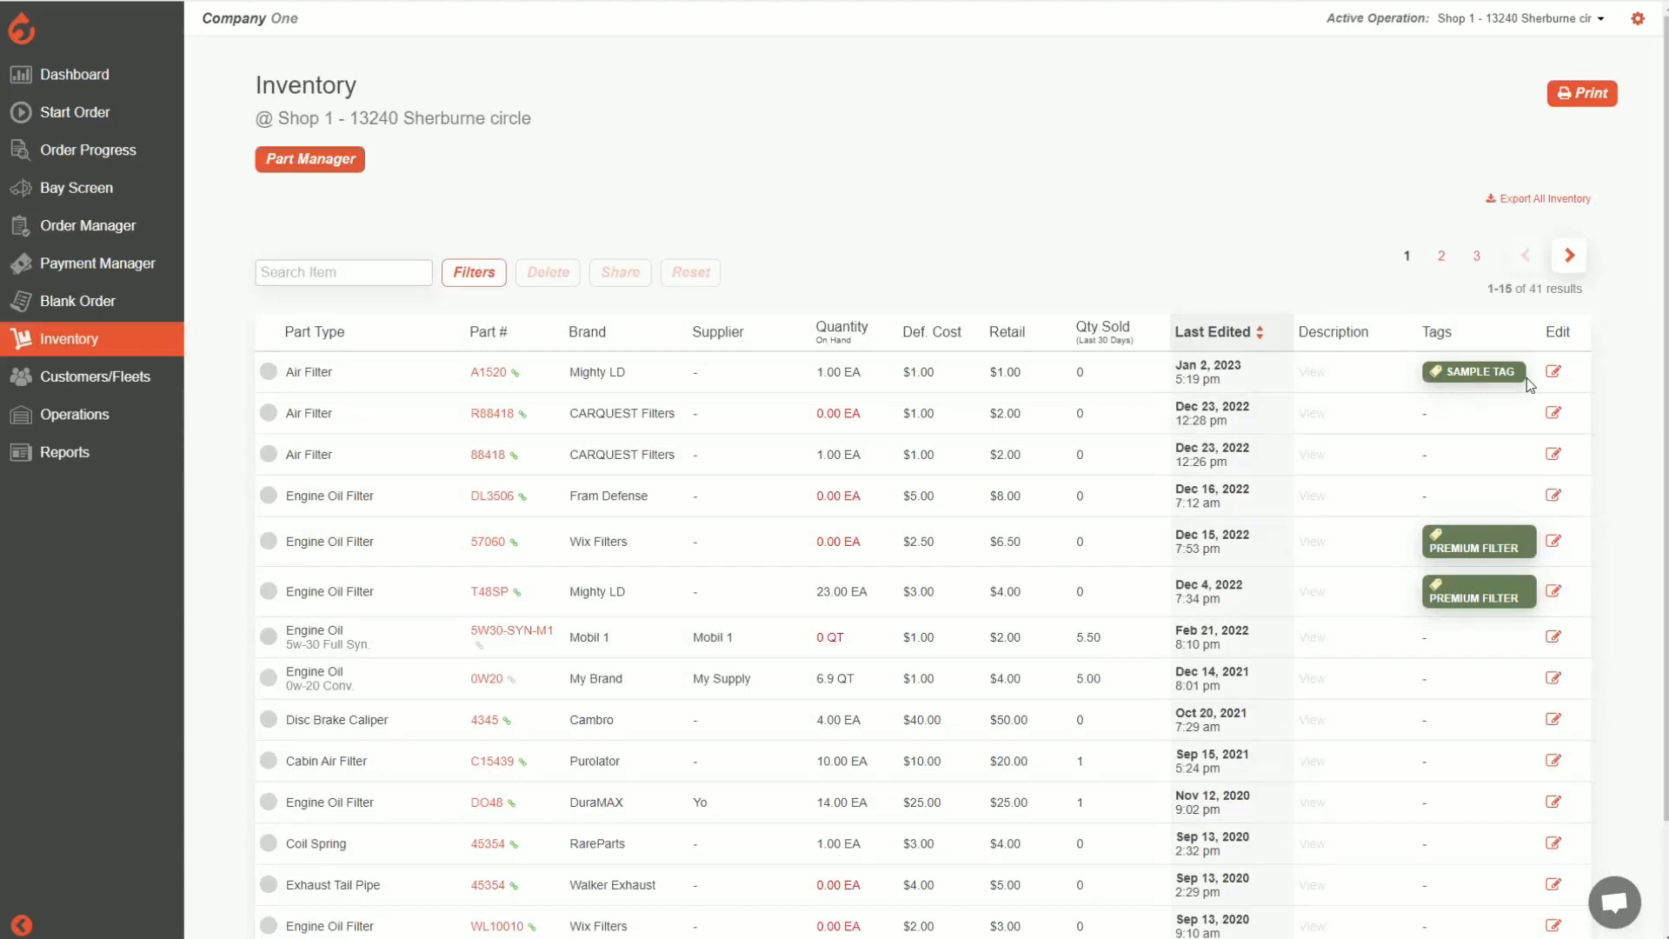
Add the OEM tag to air filter A1520 as a second tag and save it
left_click(1557, 374)
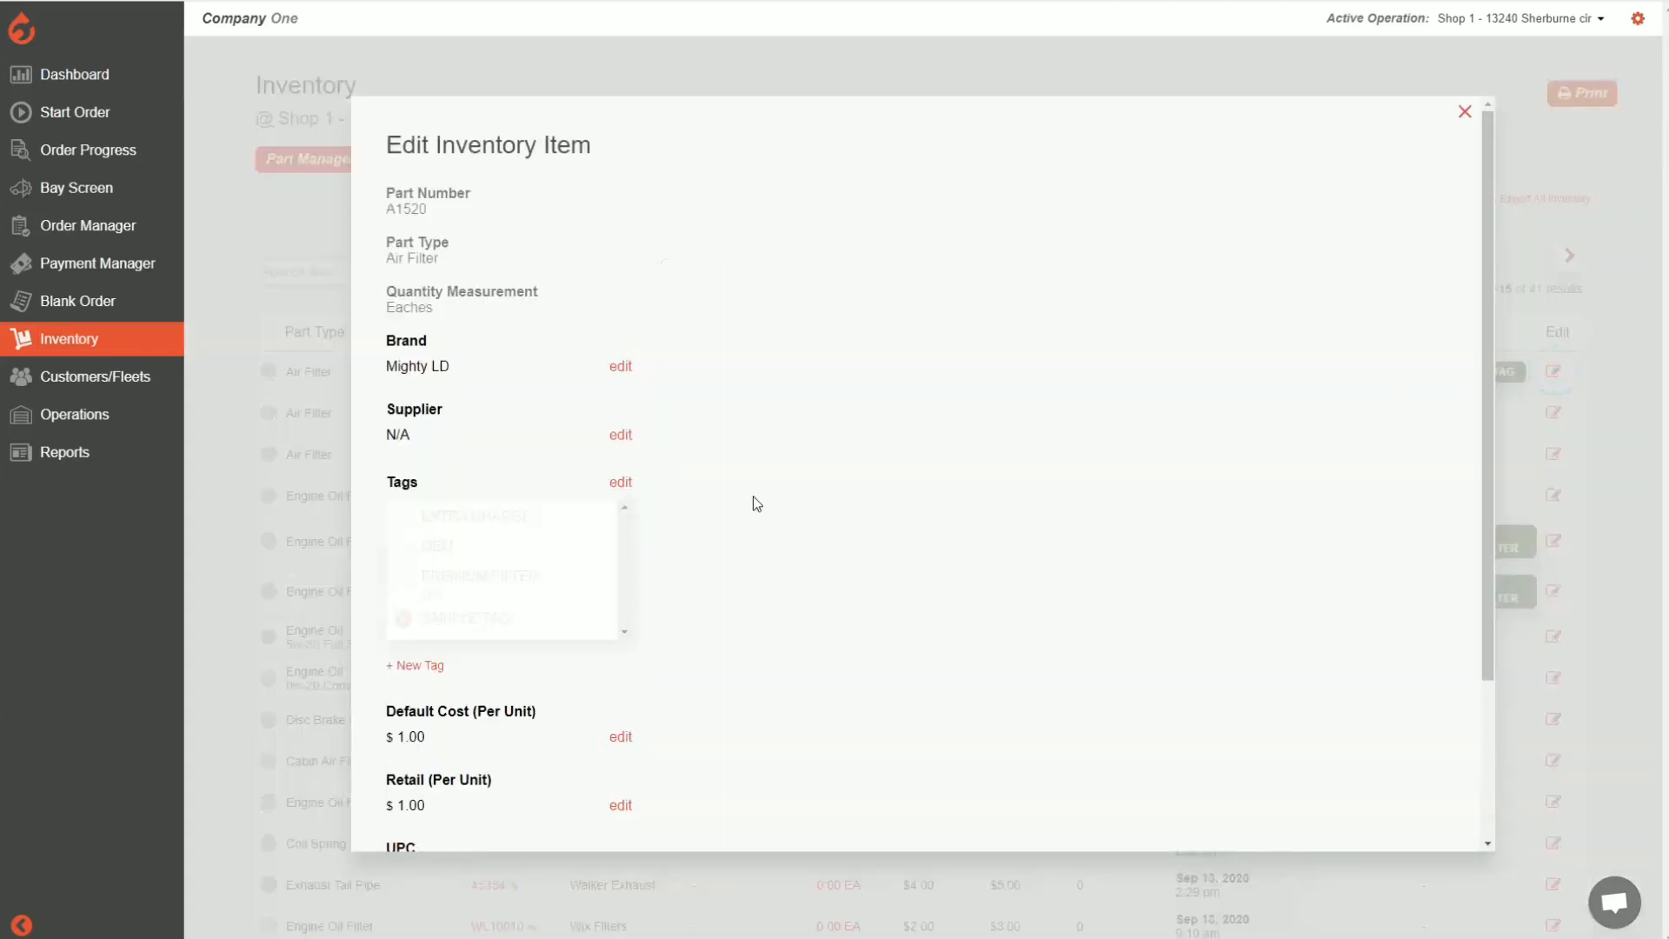
left_click(620, 485)
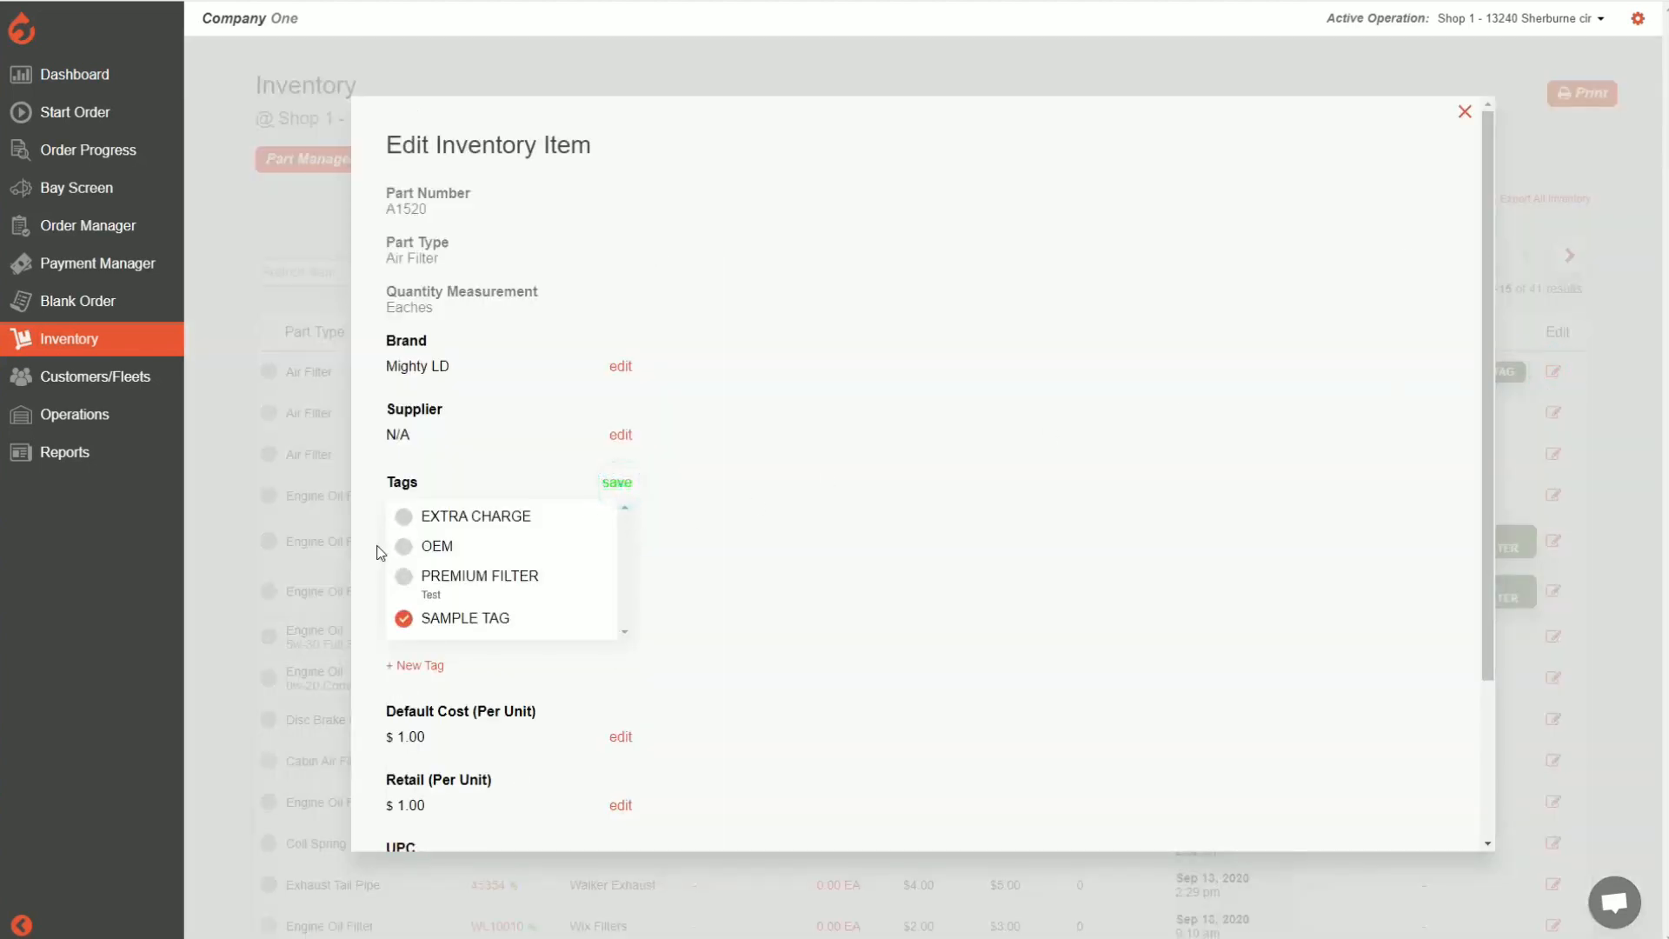
left_click(405, 548)
left_click(619, 485)
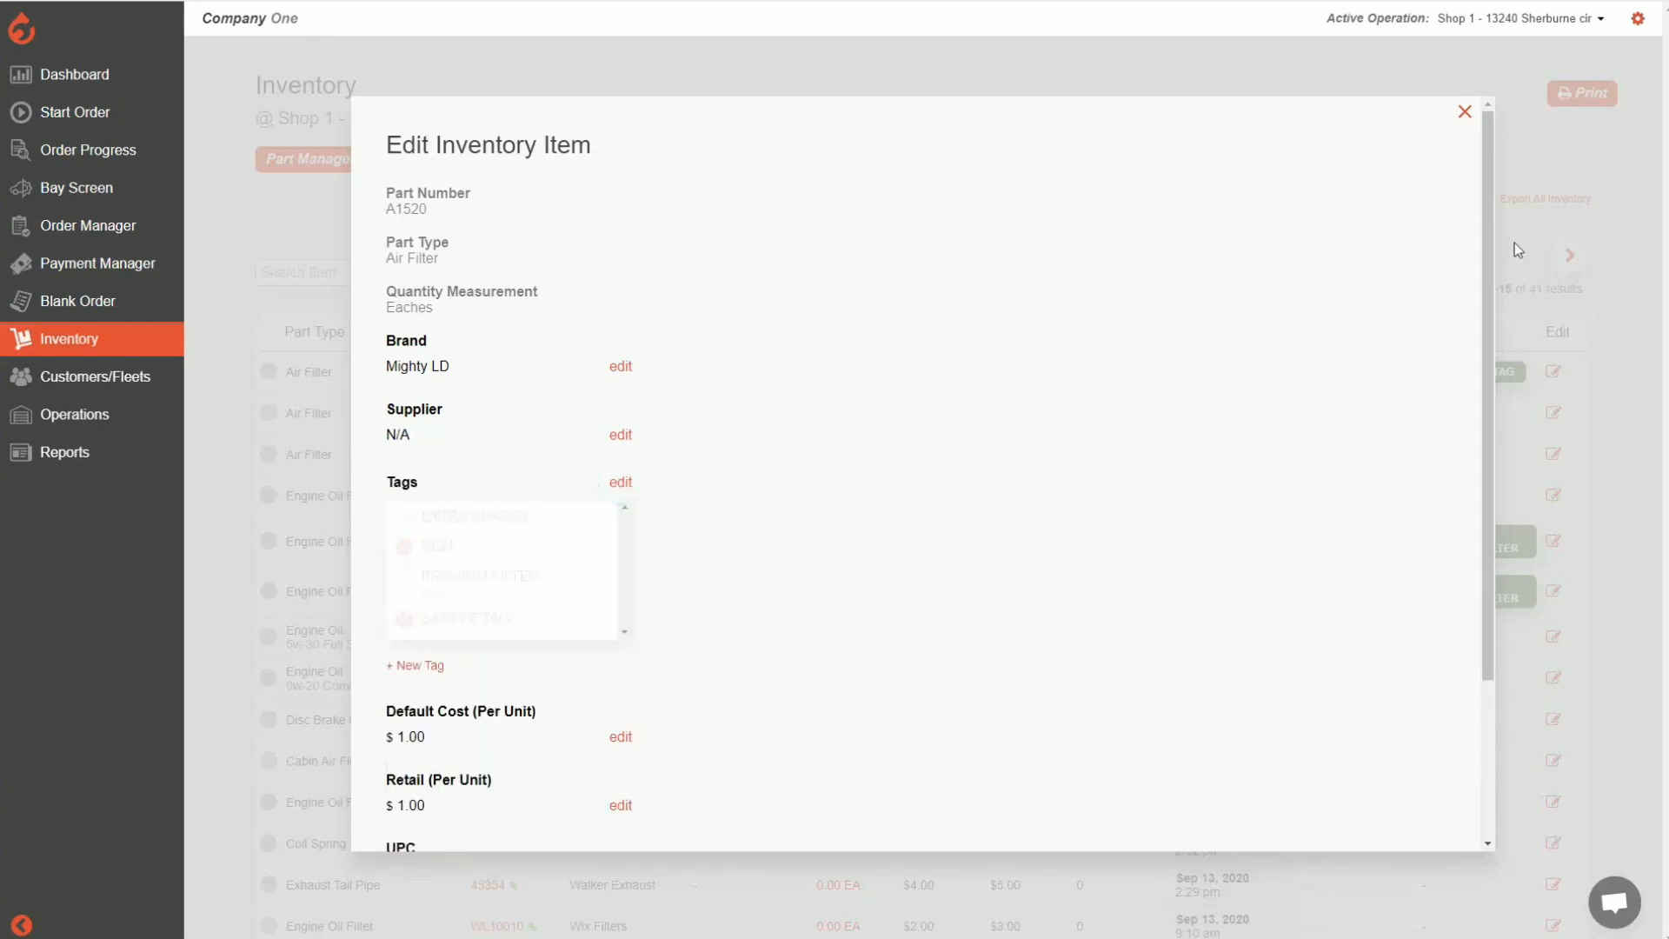
left_click(1650, 353)
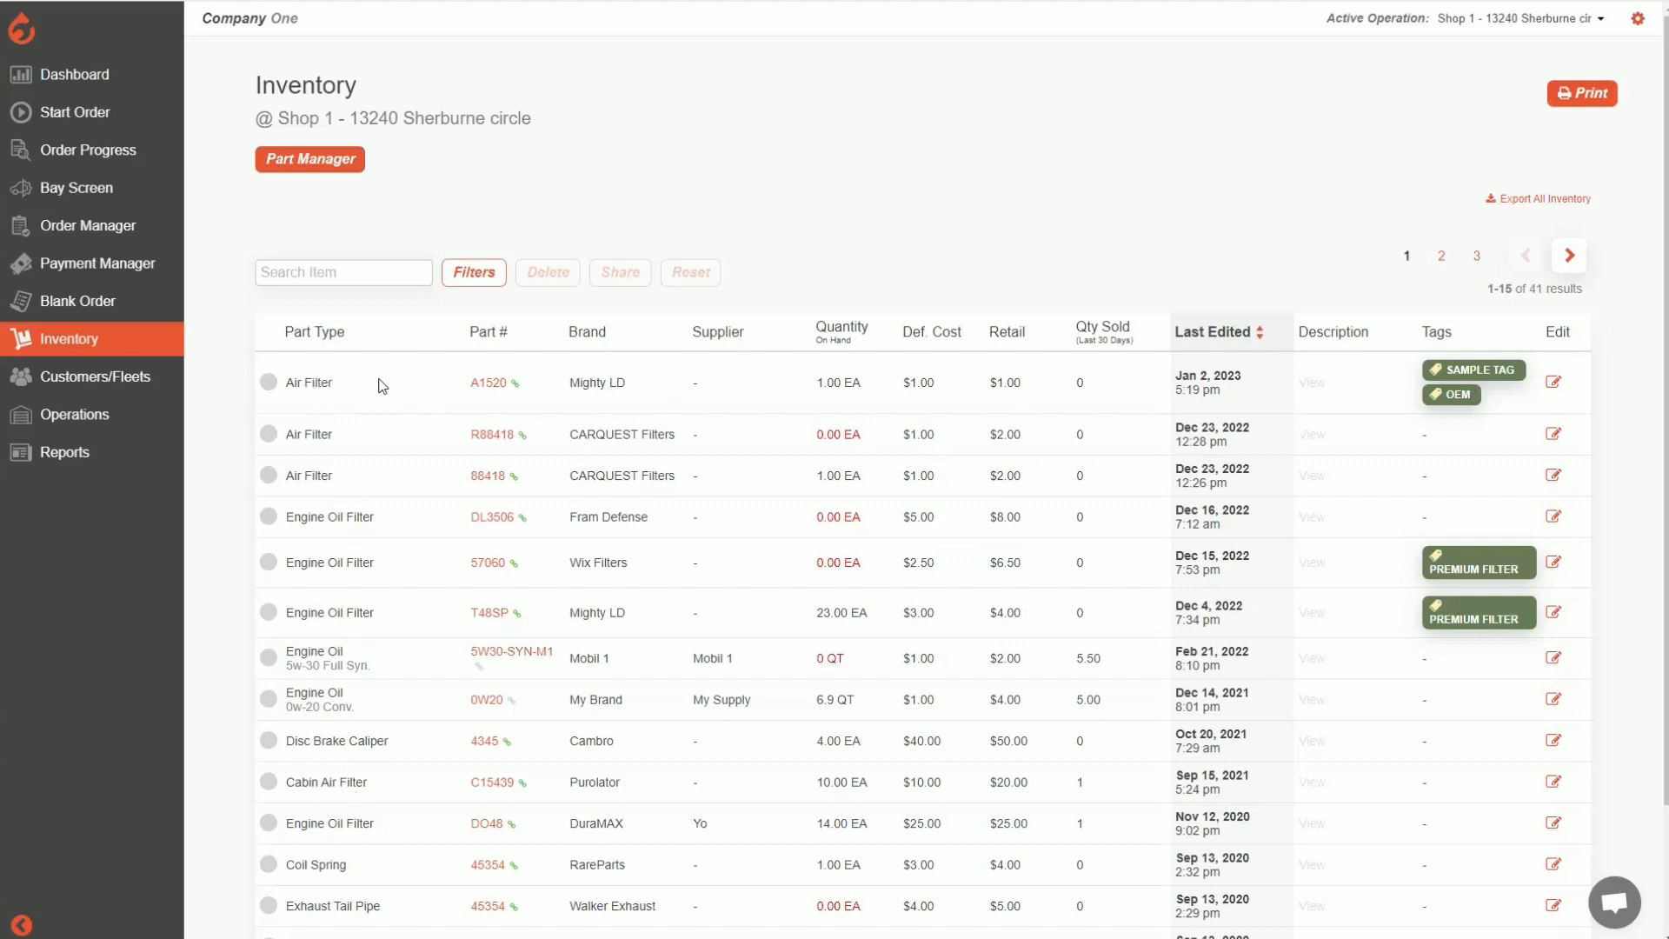
Remove the OEM tag from air filter A1520, save the change and close the item
triple_click(342, 384)
left_click(347, 384)
left_click(1555, 384)
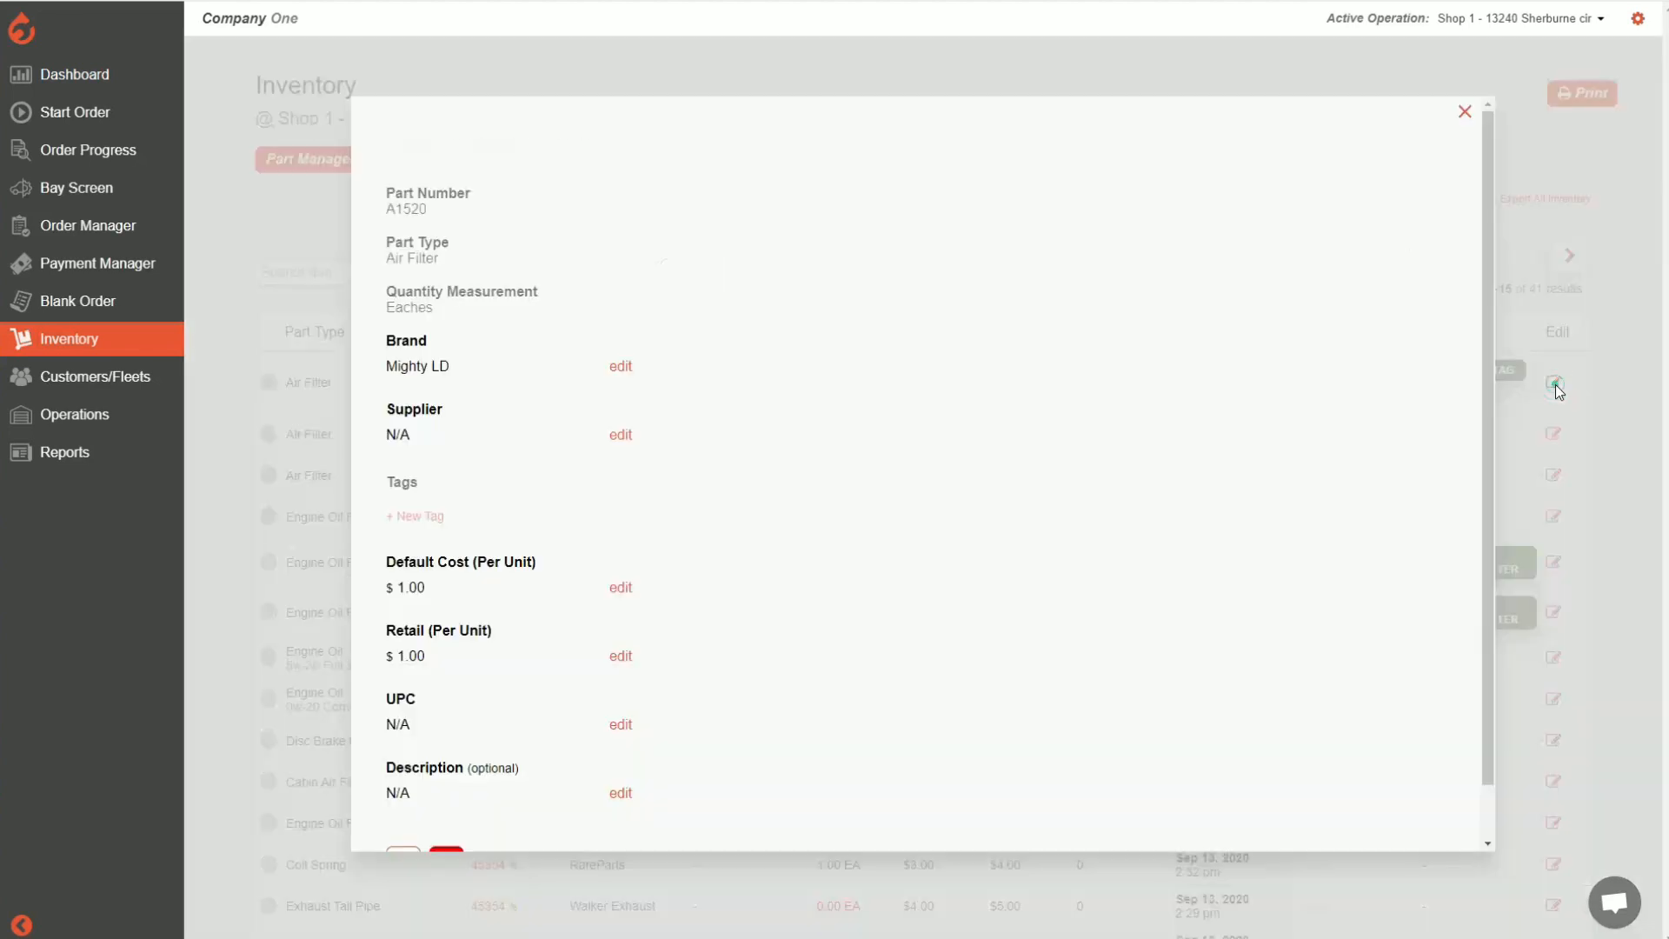
left_click(621, 482)
left_click(402, 546)
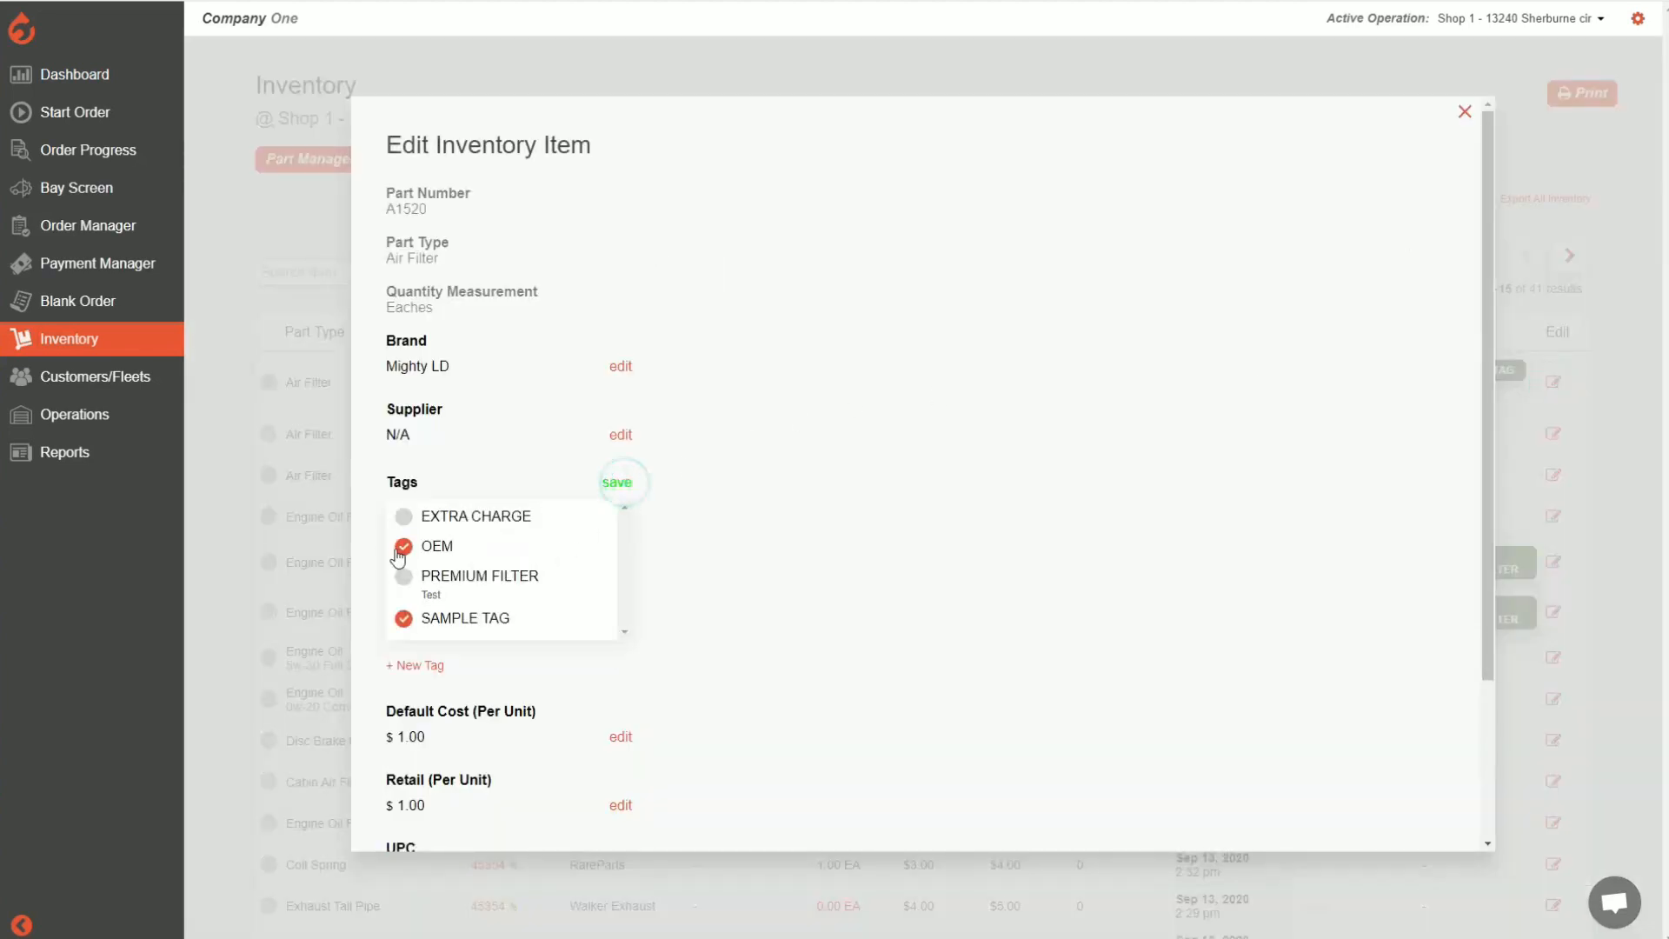
left_click(619, 485)
left_click(1465, 113)
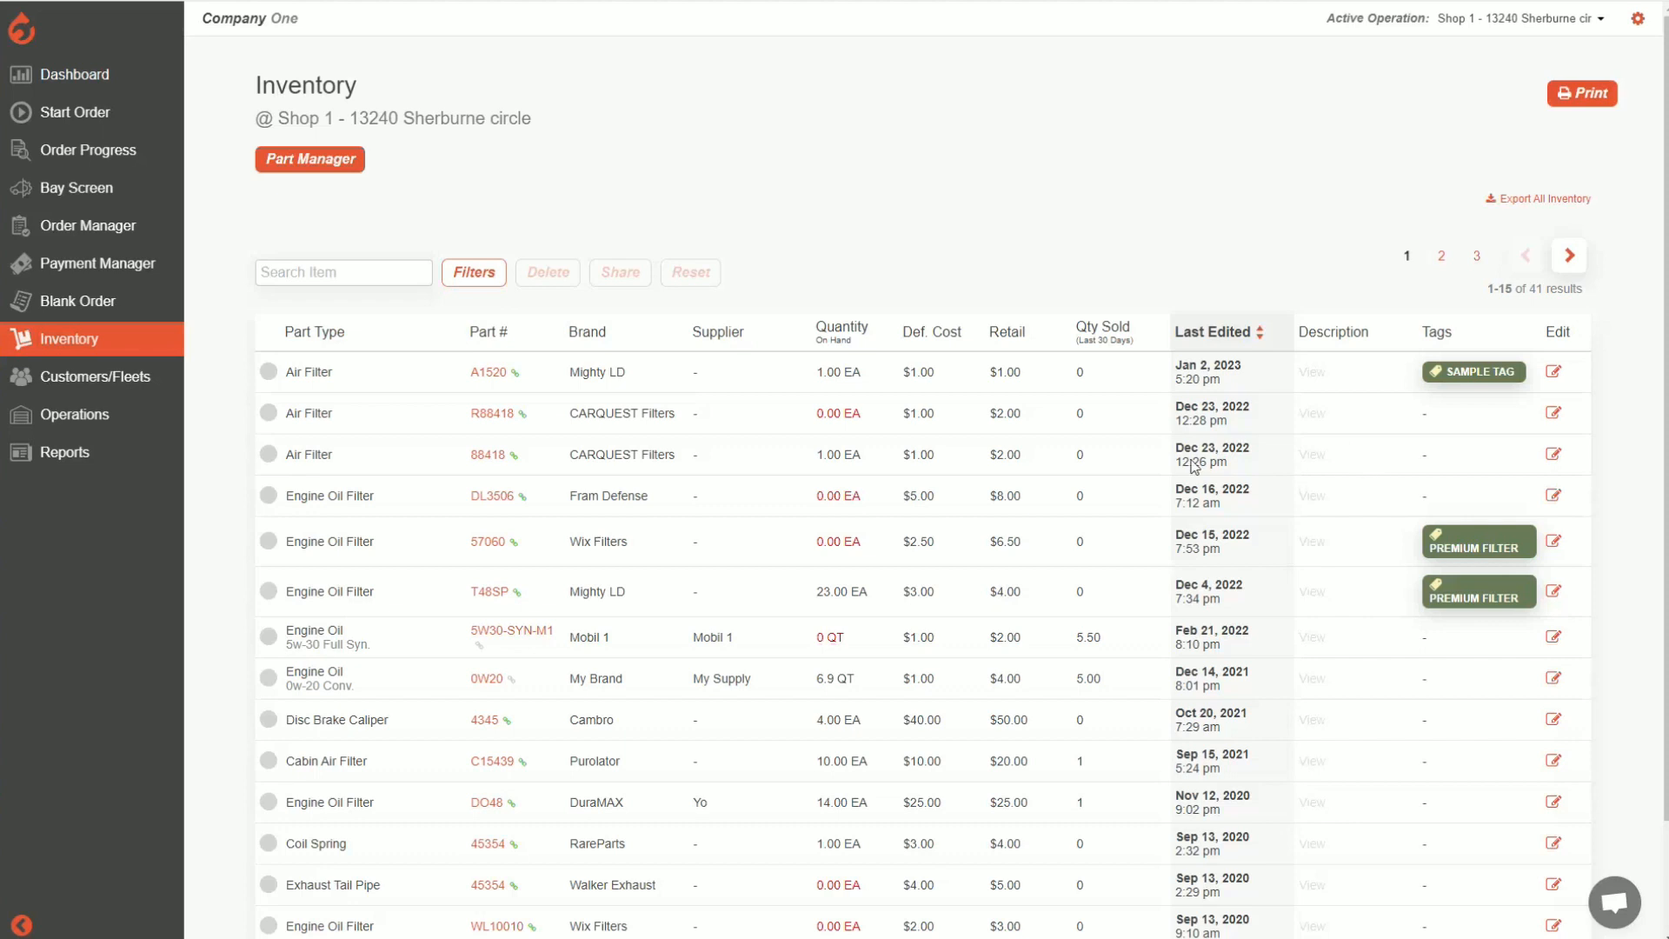
Open the Conventional Oil Change package of the operations for editing
scroll(617, 496, "down", 2)
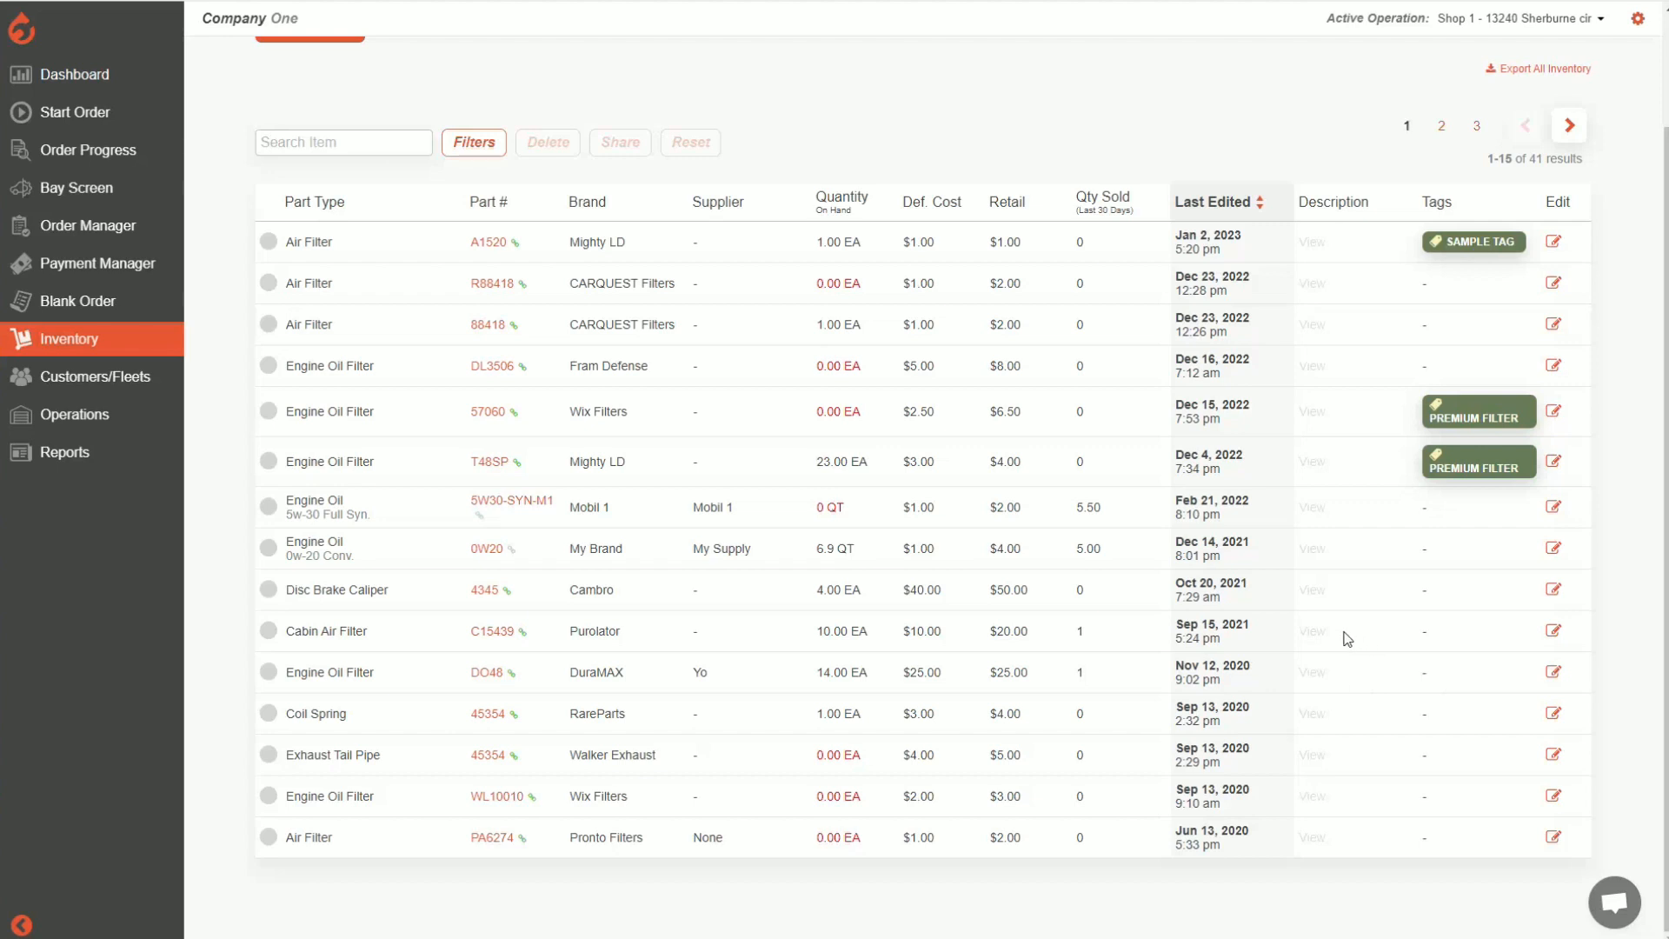
scroll(1330, 642, "up", 2)
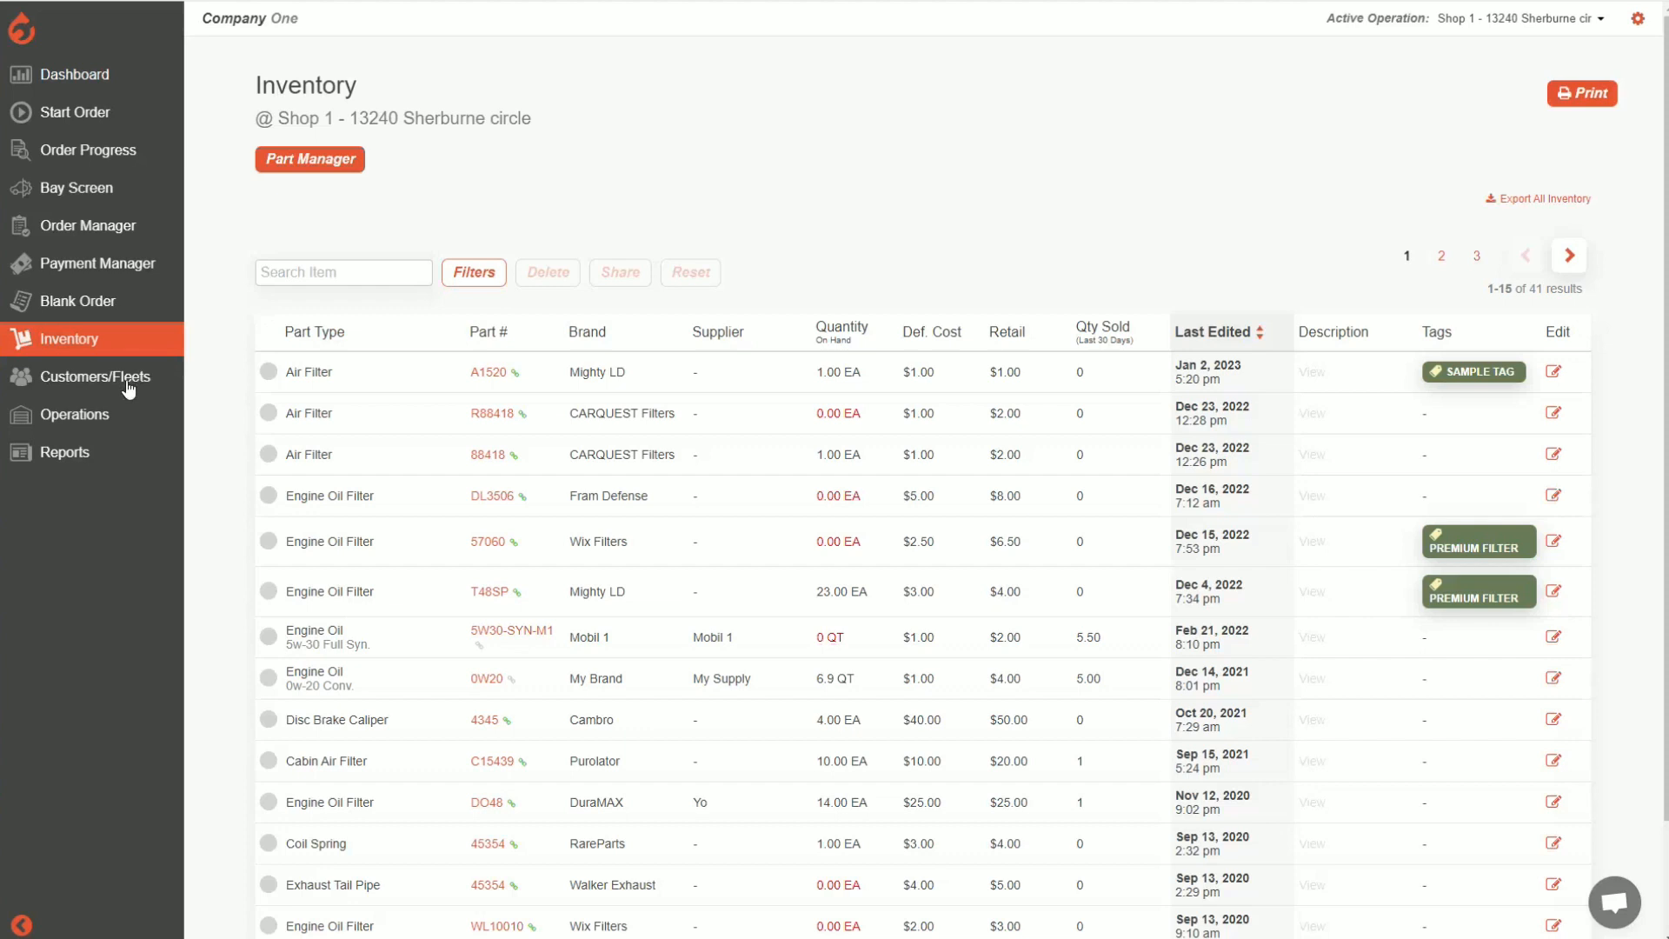
left_click(61, 420)
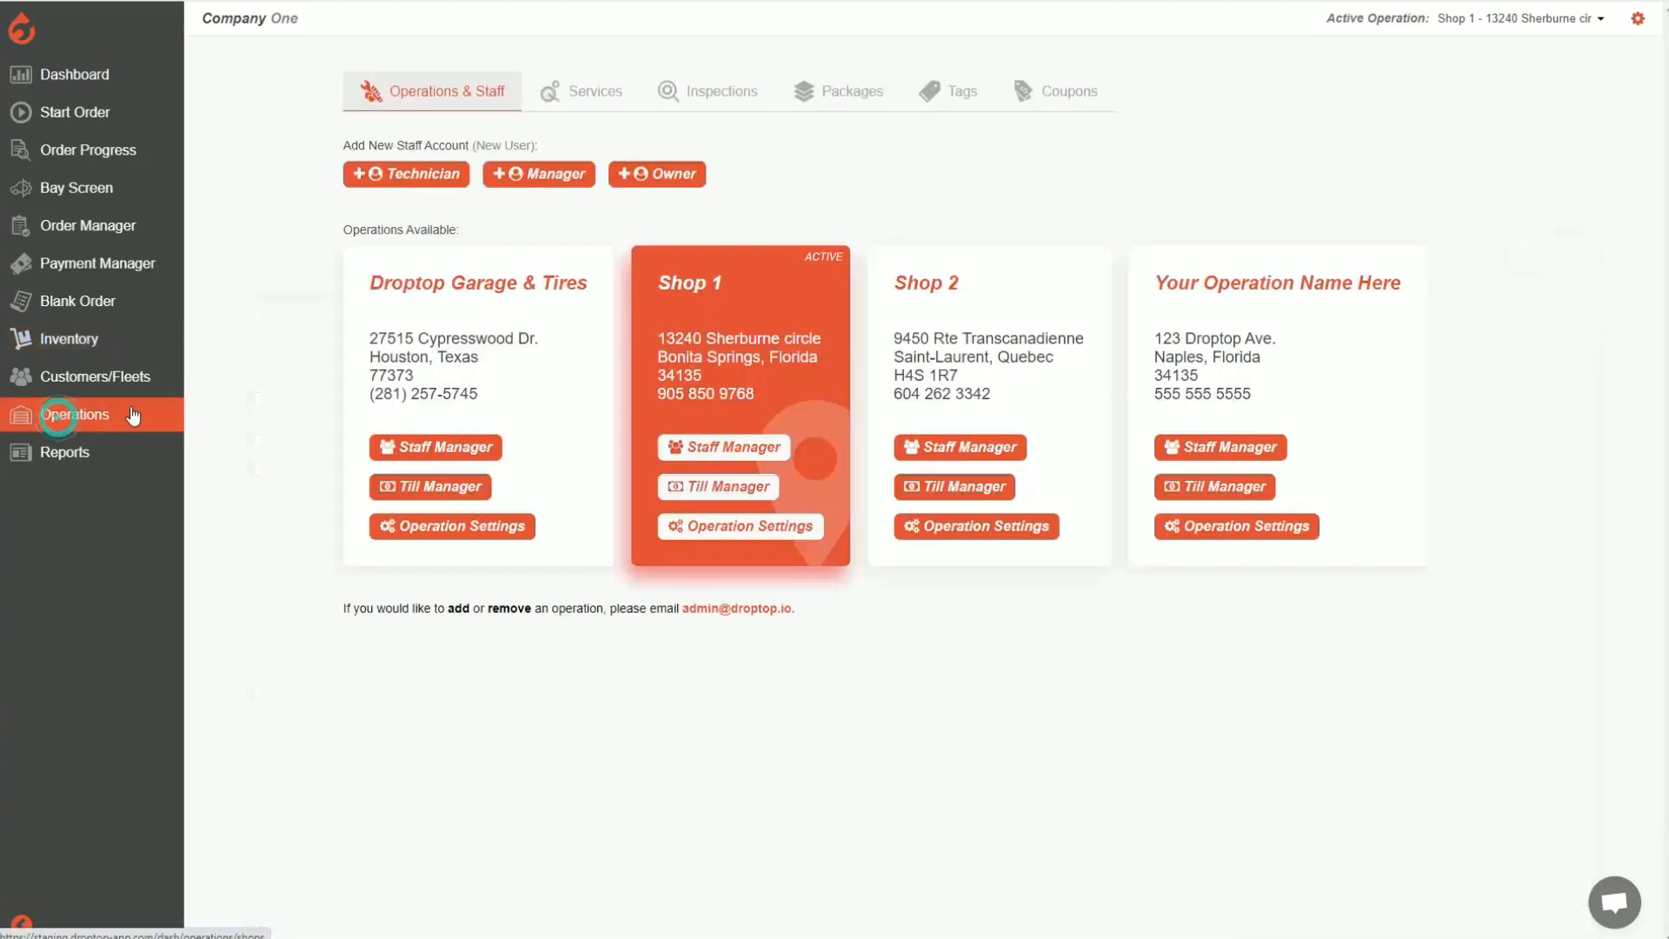
left_click(850, 102)
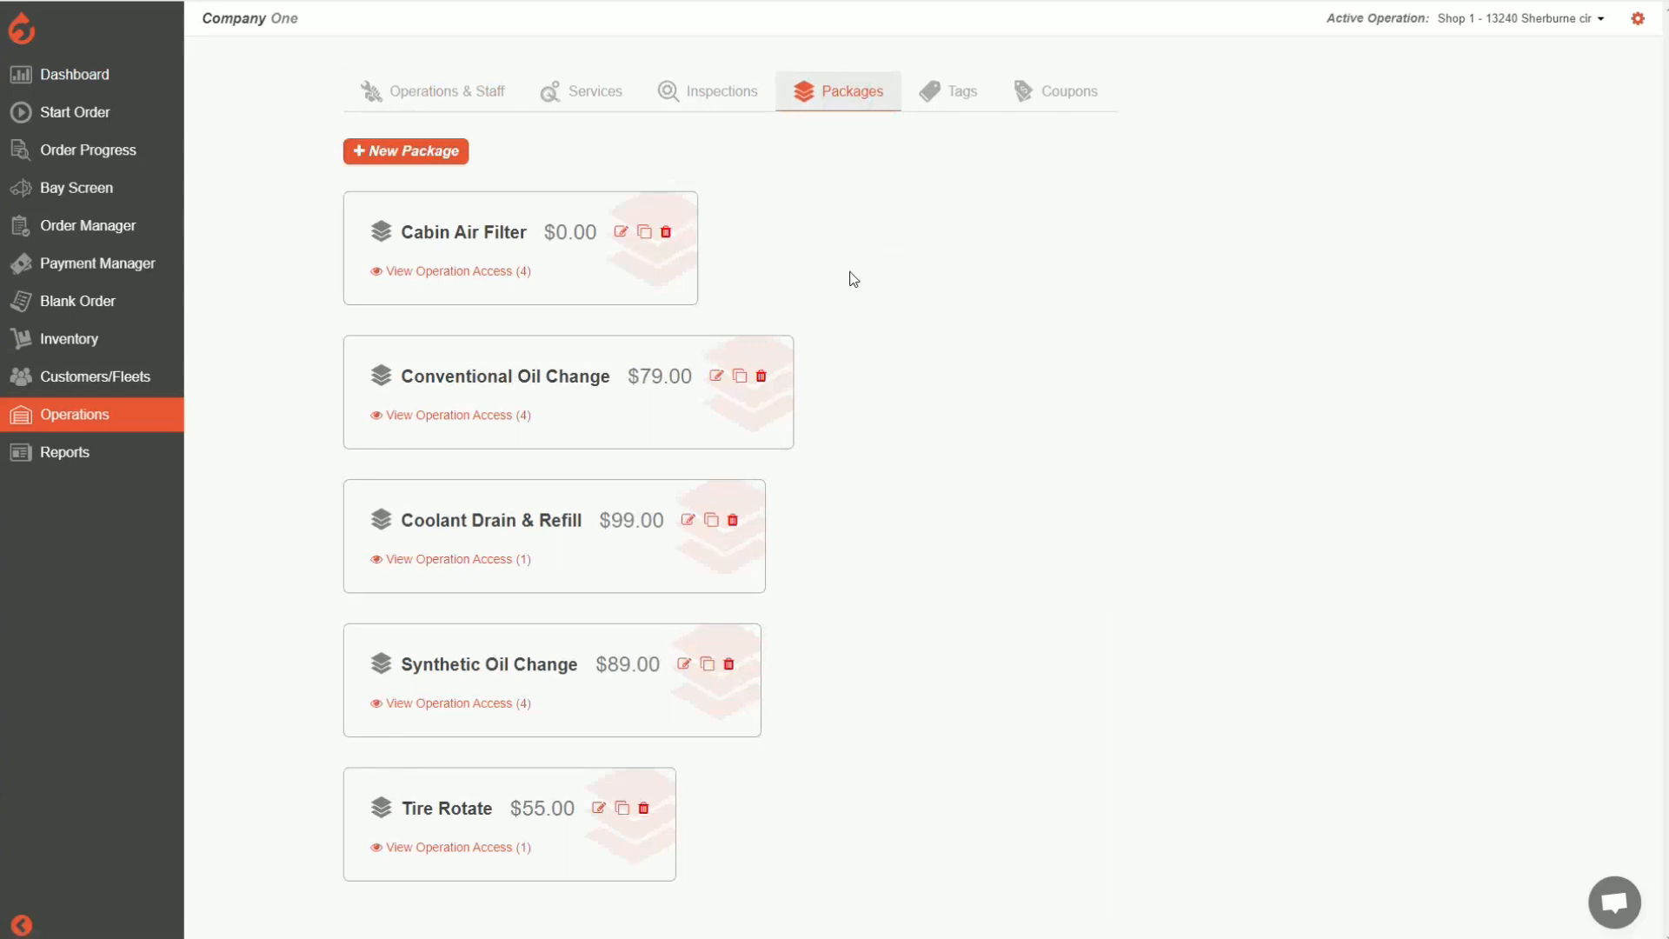
left_click(713, 375)
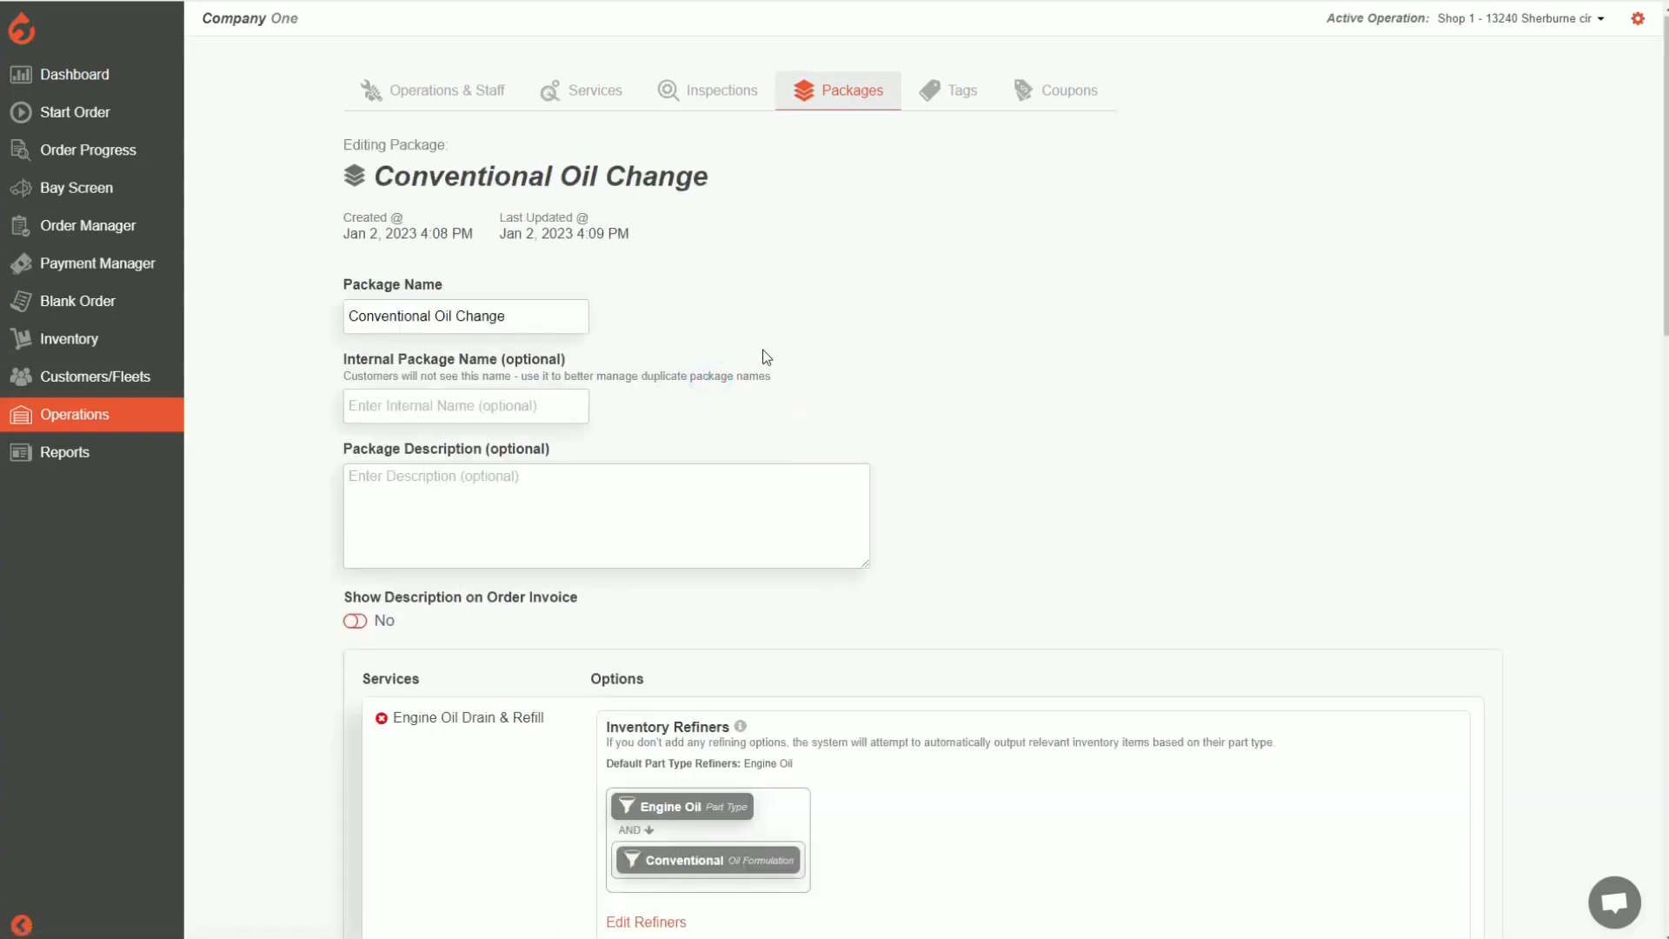
scroll(764, 352, "down", 2)
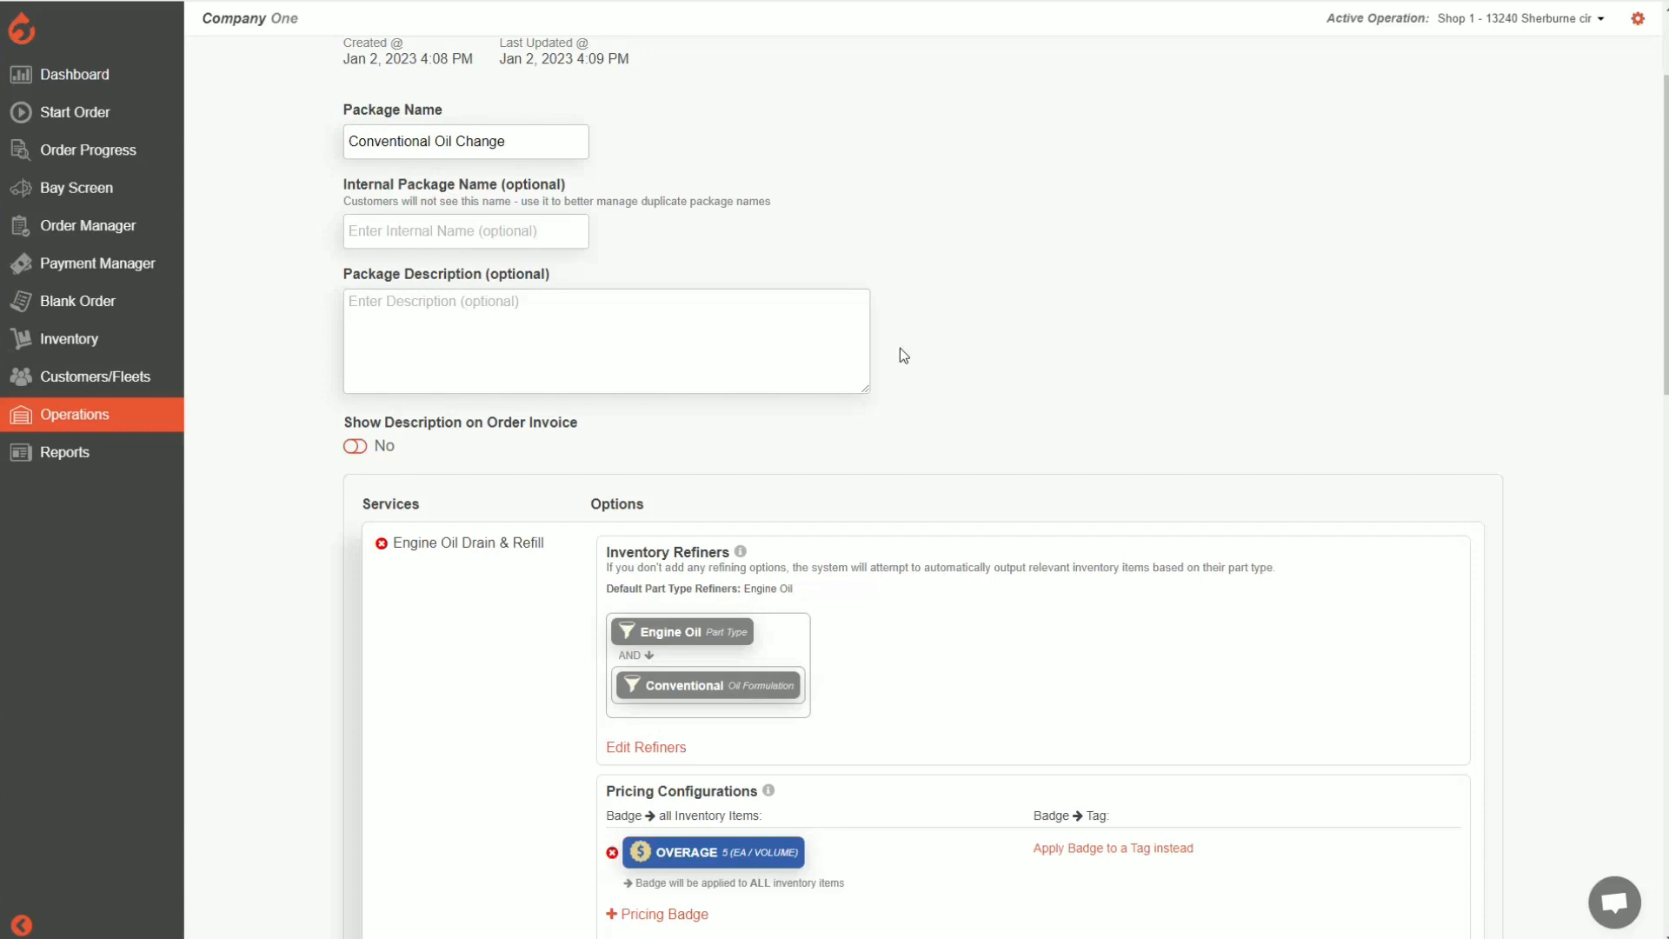
scroll(900, 352, "up", 2)
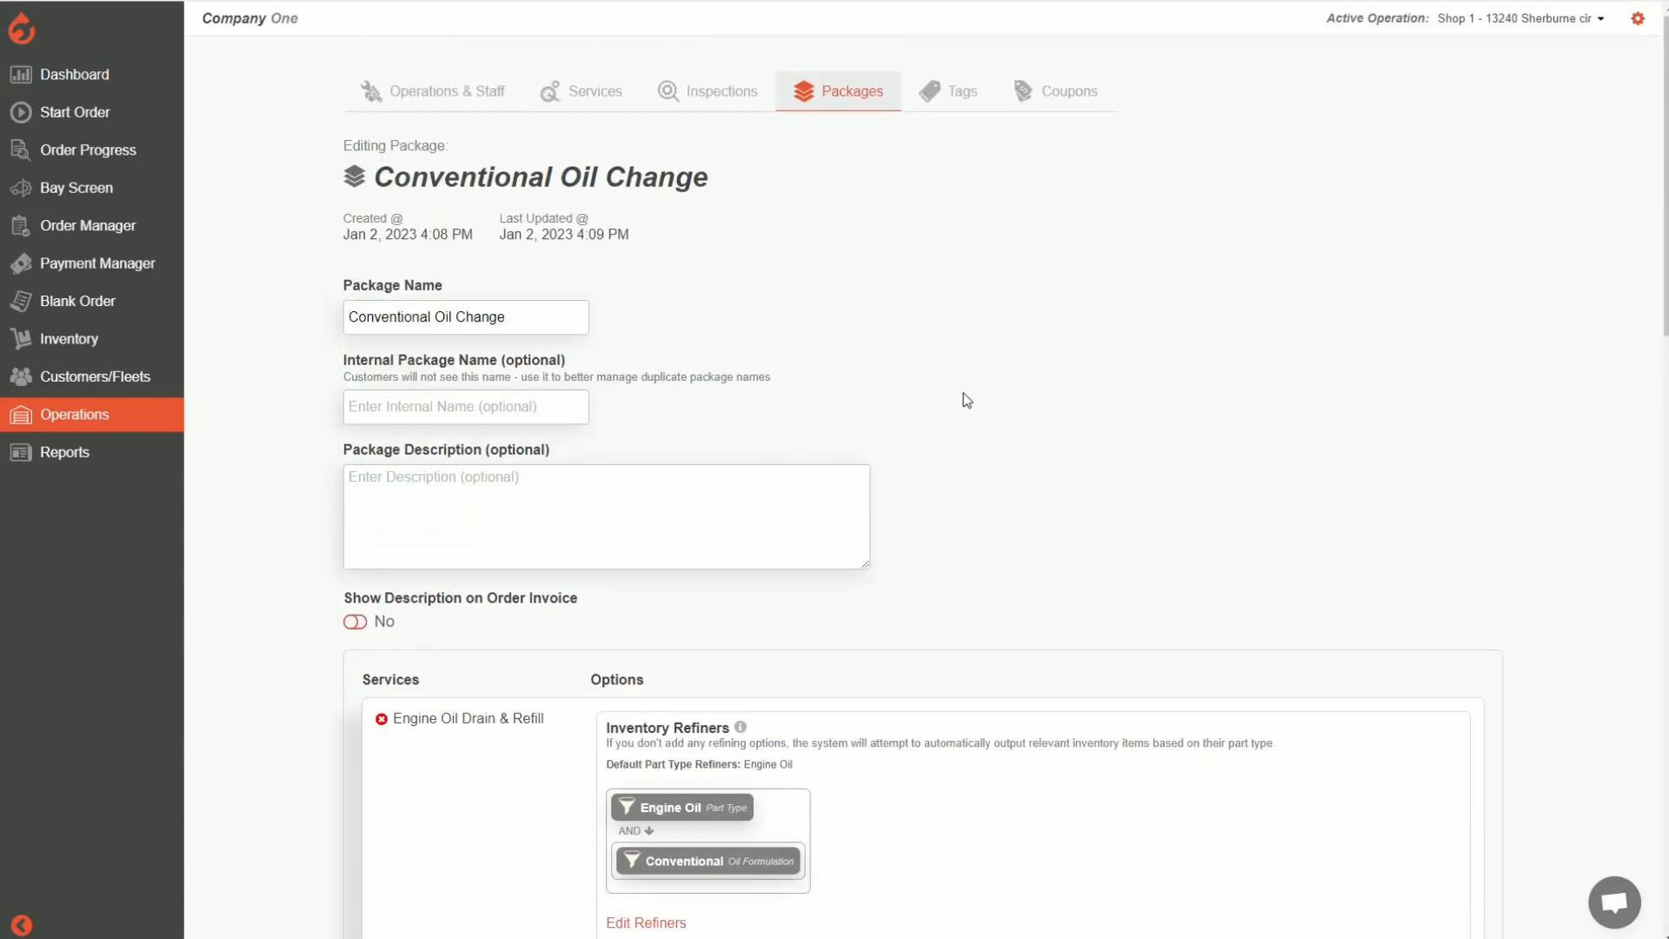
Add a COST pricing badge to the Engine Oil Filter Remove & Replace service of the package
scroll(963, 393, "down", 10)
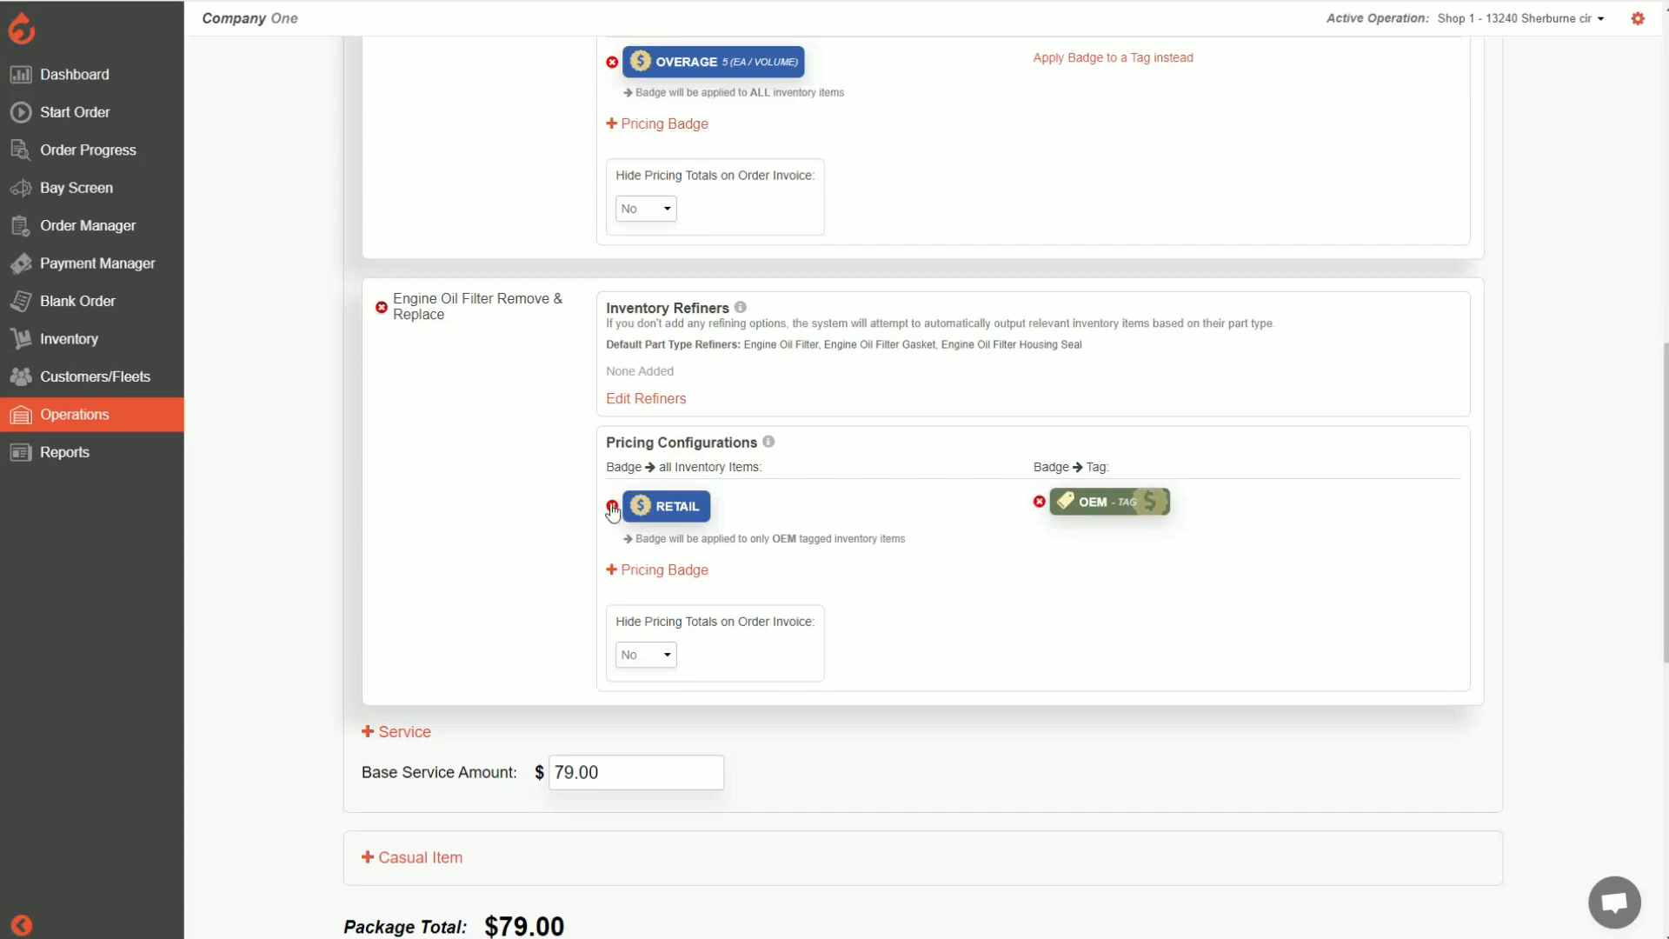
left_click(659, 571)
left_click(775, 391)
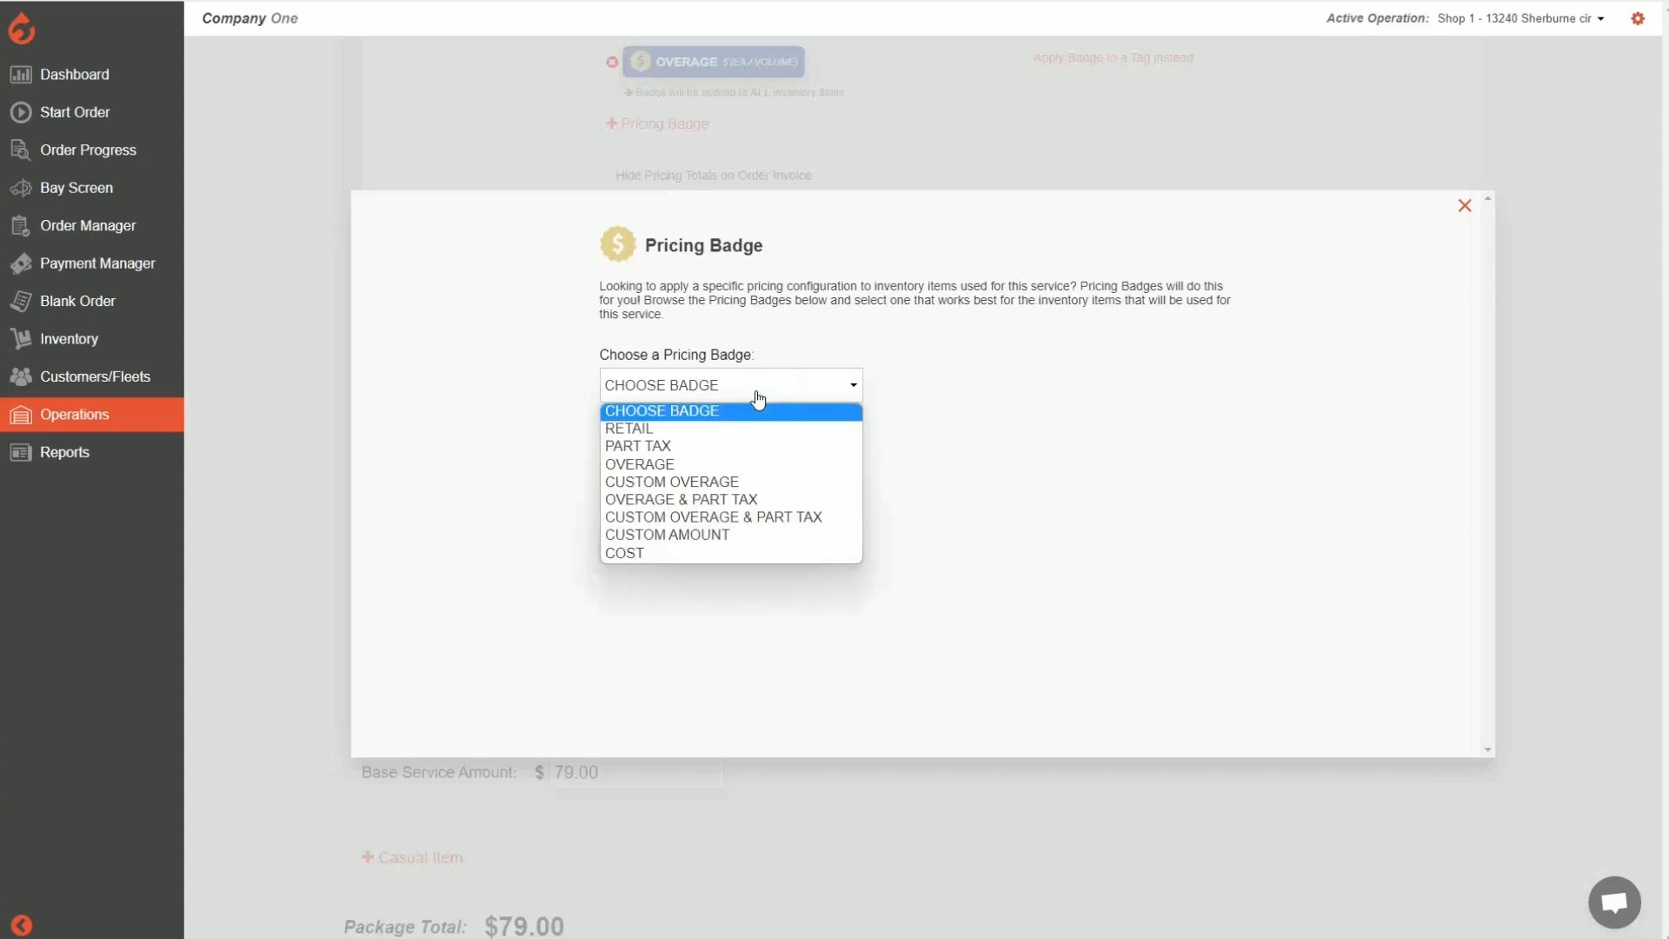
left_click(663, 555)
left_click(668, 500)
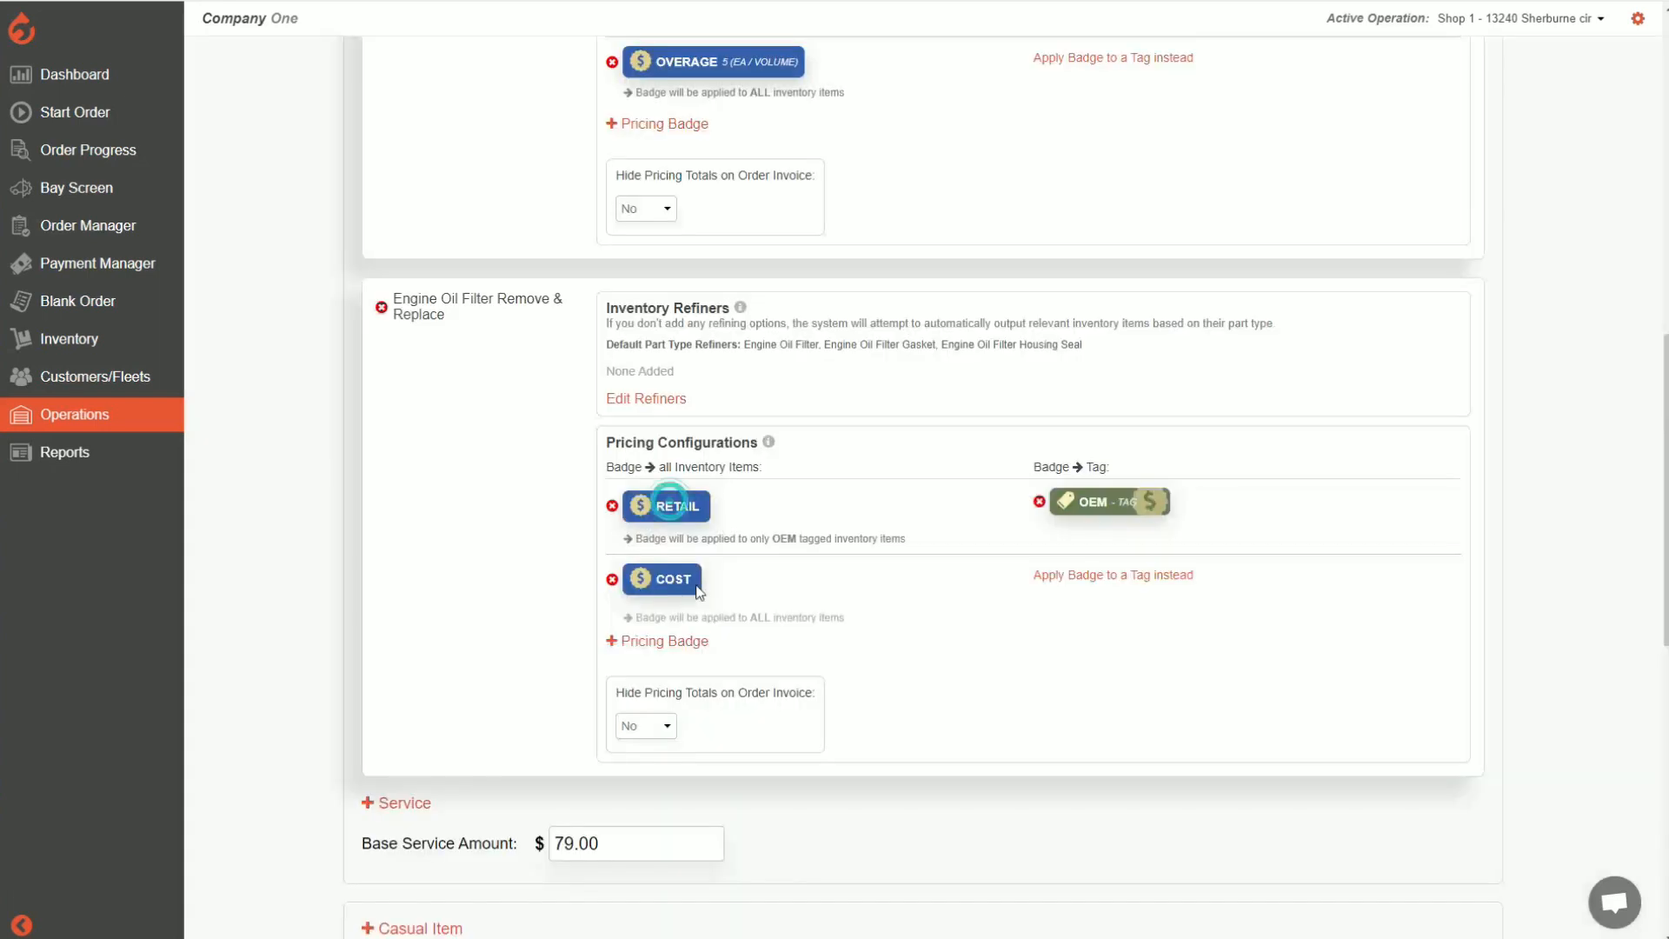
Apply the COST badge of the Engine Oil Filter Remove & Replace service to the existing SAMPLE TAG and save the relationship
left_click_drag(637, 609, 822, 607)
left_click(909, 601)
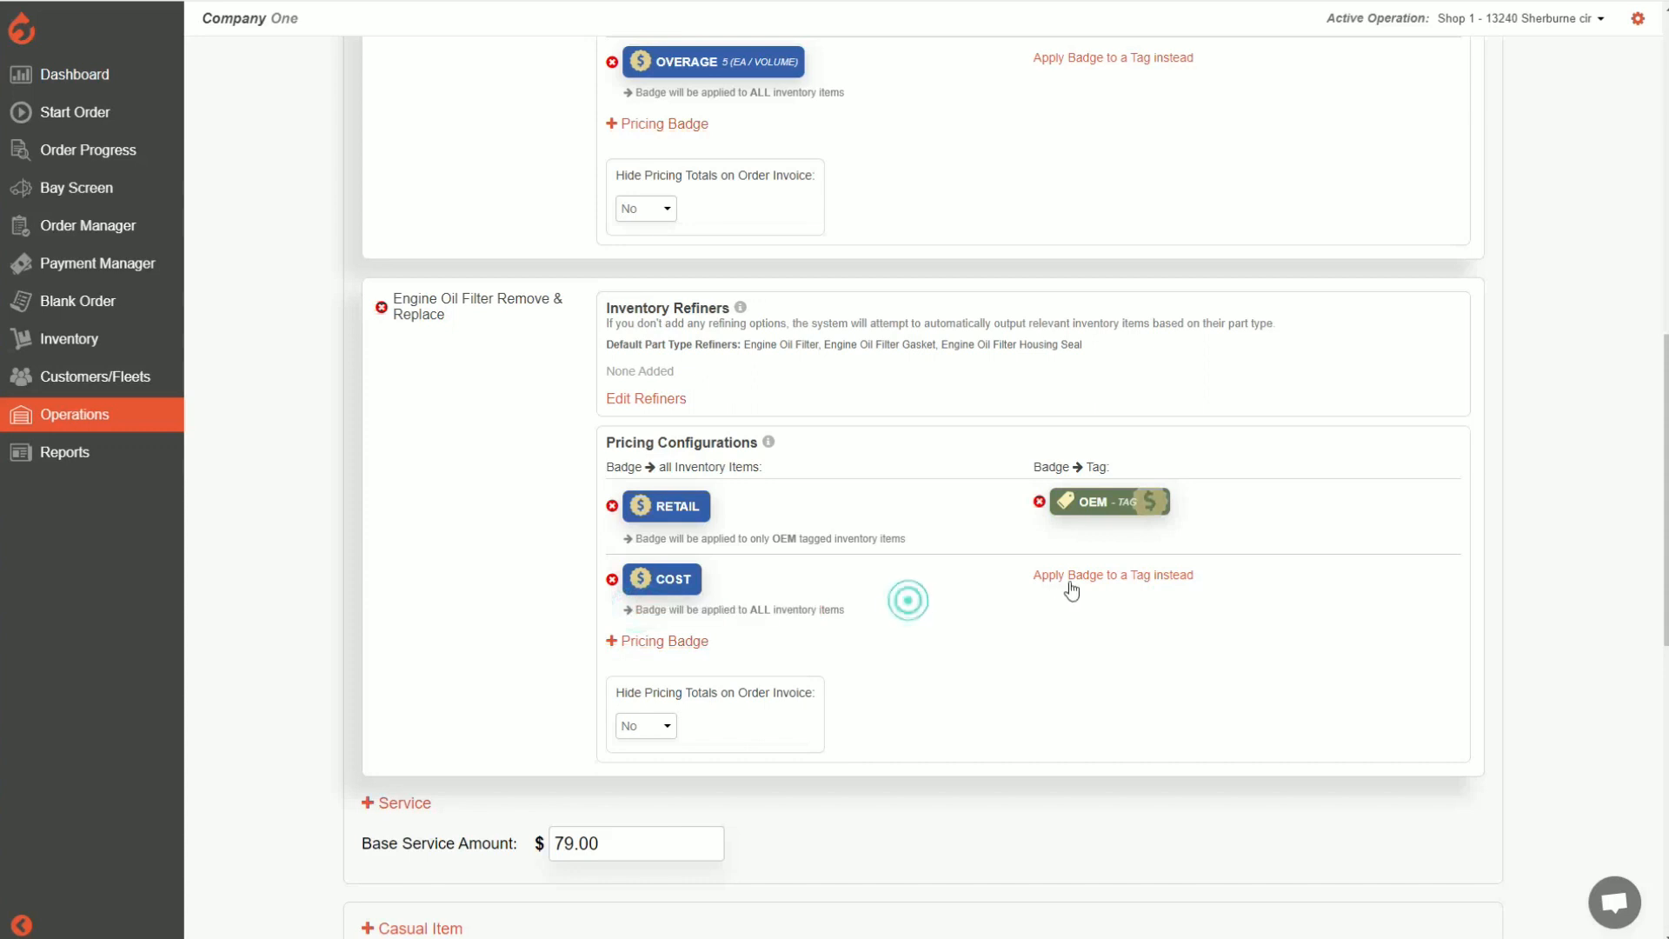
left_click(1138, 577)
left_click(768, 461)
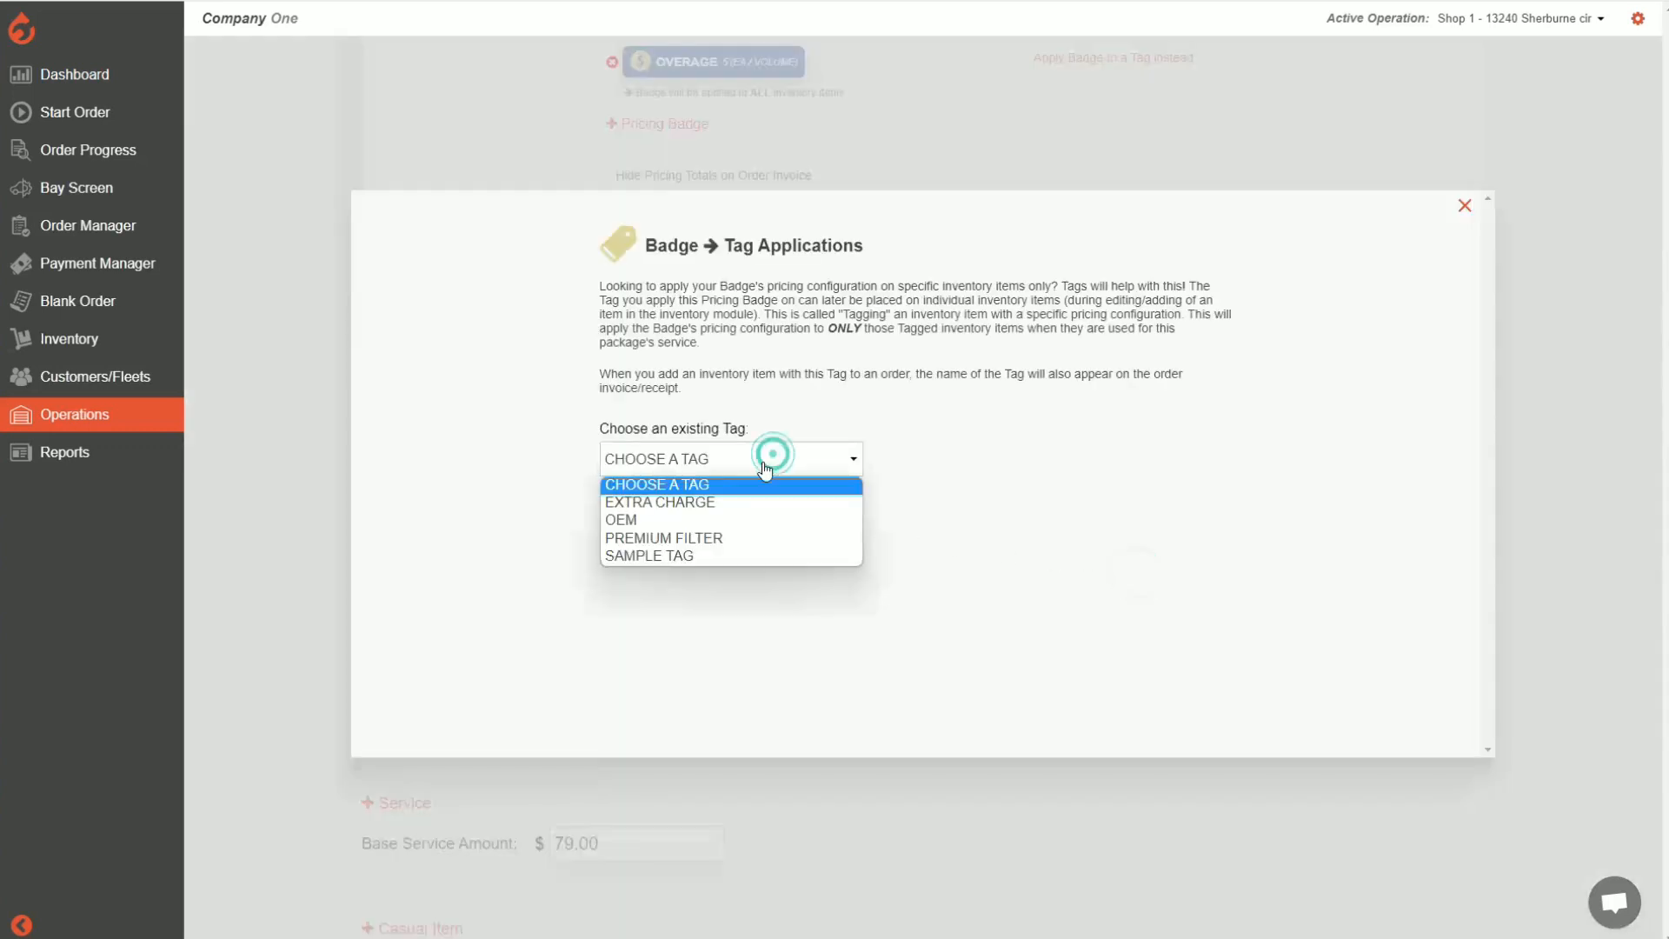
left_click(711, 560)
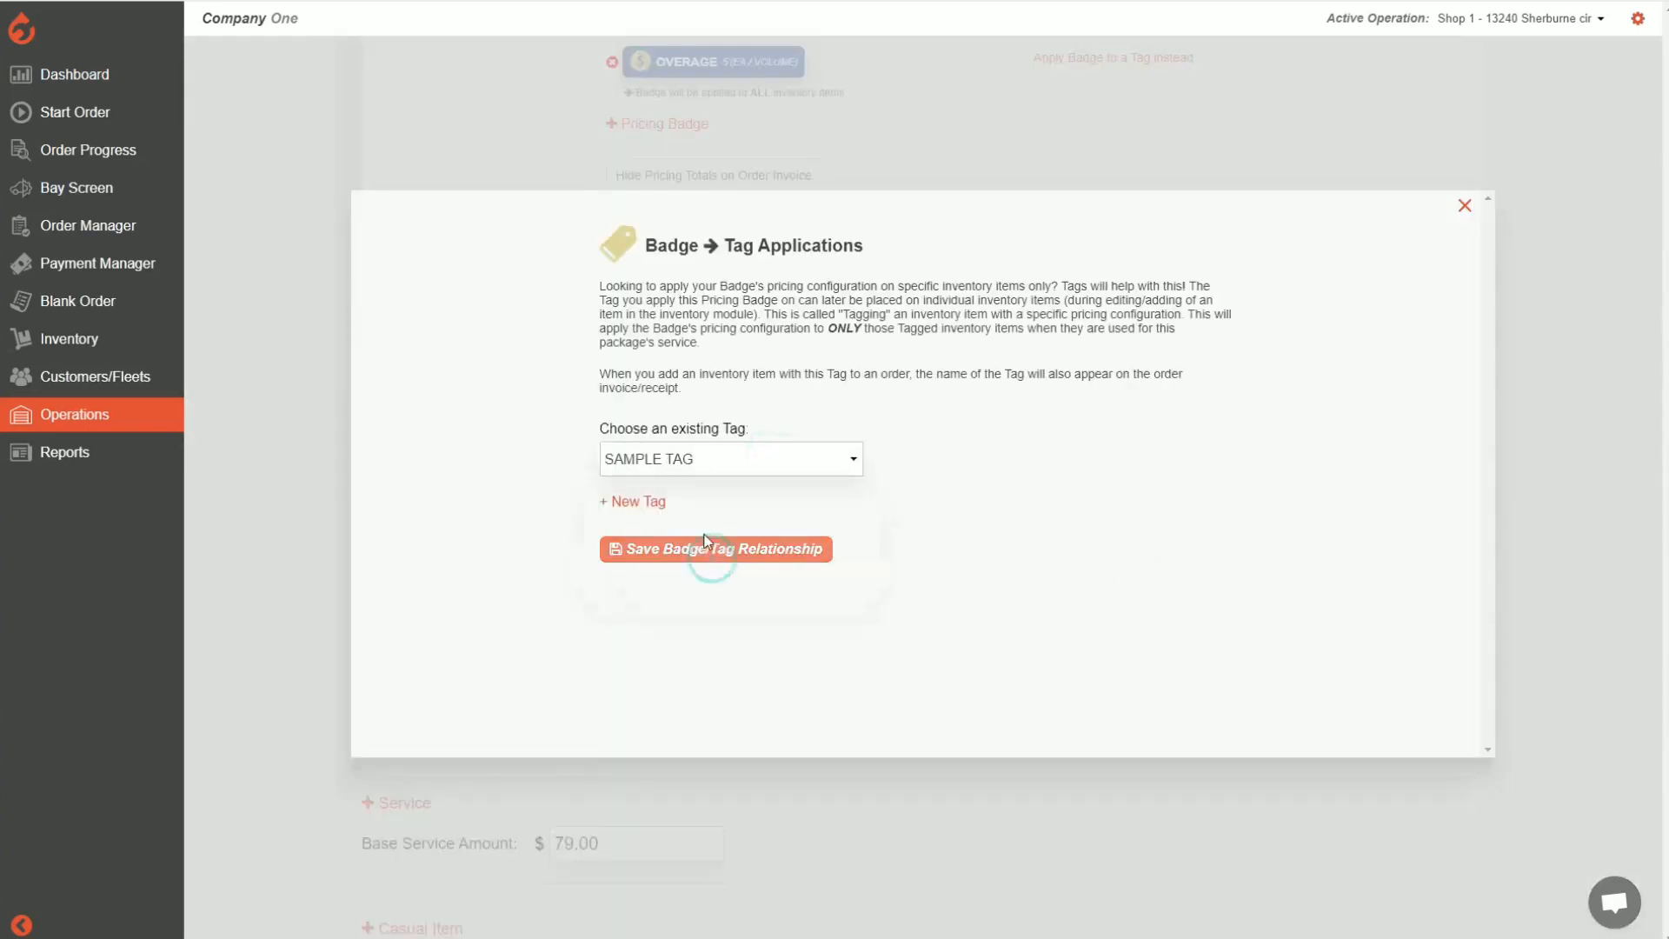
left_click(733, 550)
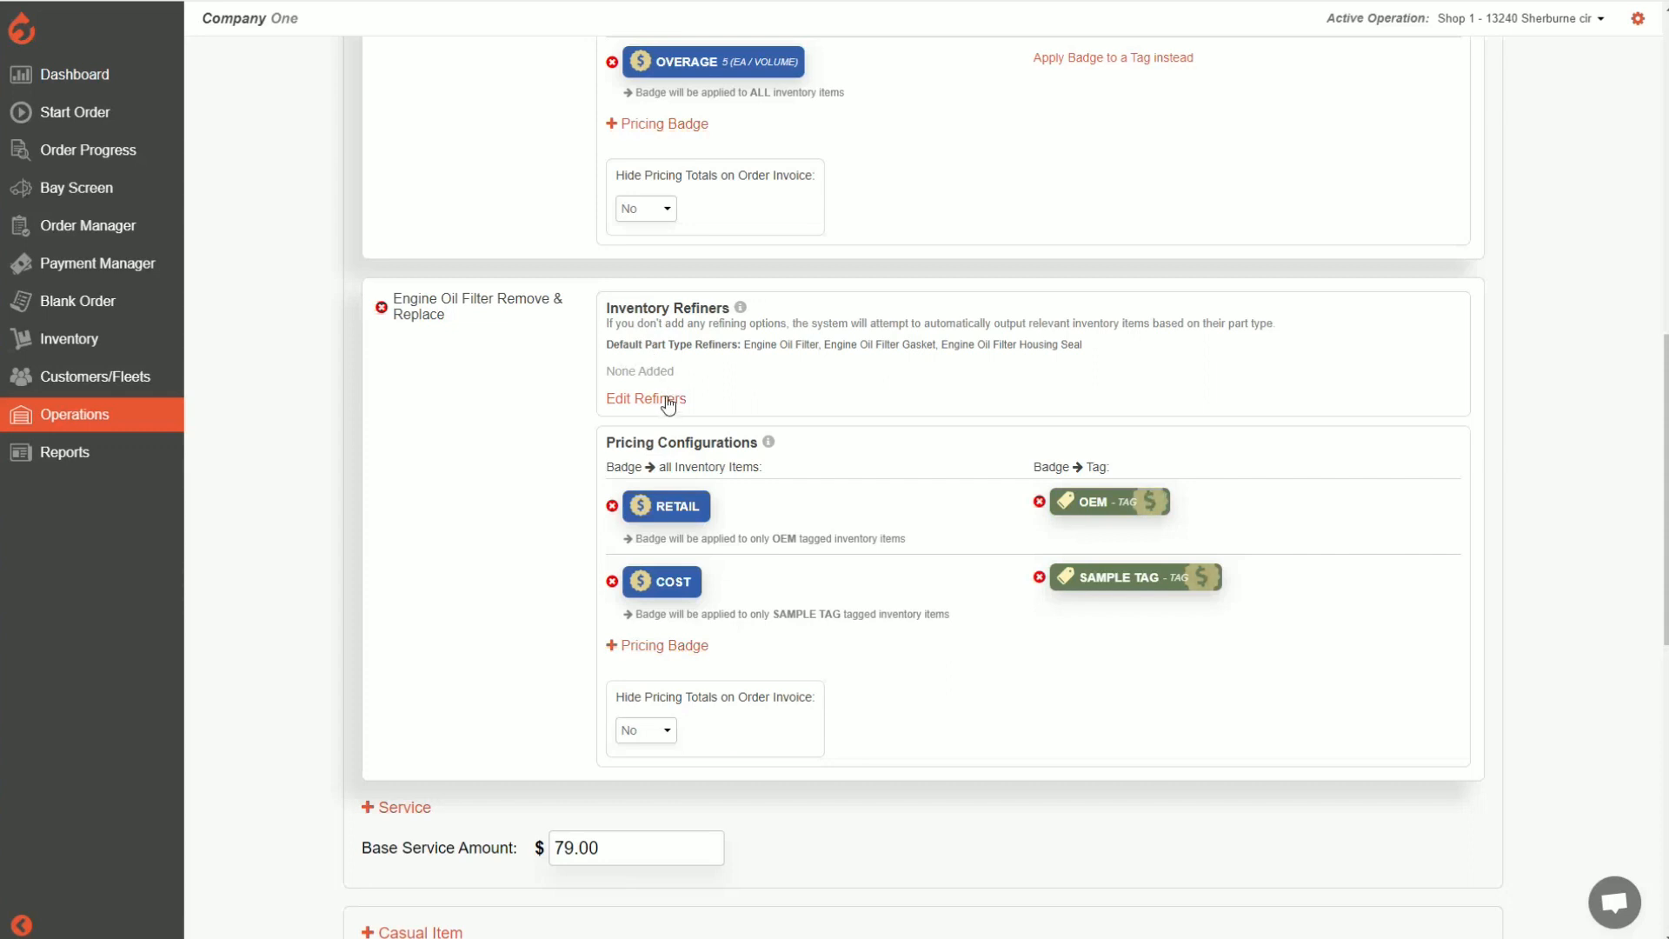
Add SAMPLE TAG as a tag-type inventory refiner to the Engine Oil Filter Remove & Replace service and save the refiners
left_click(643, 400)
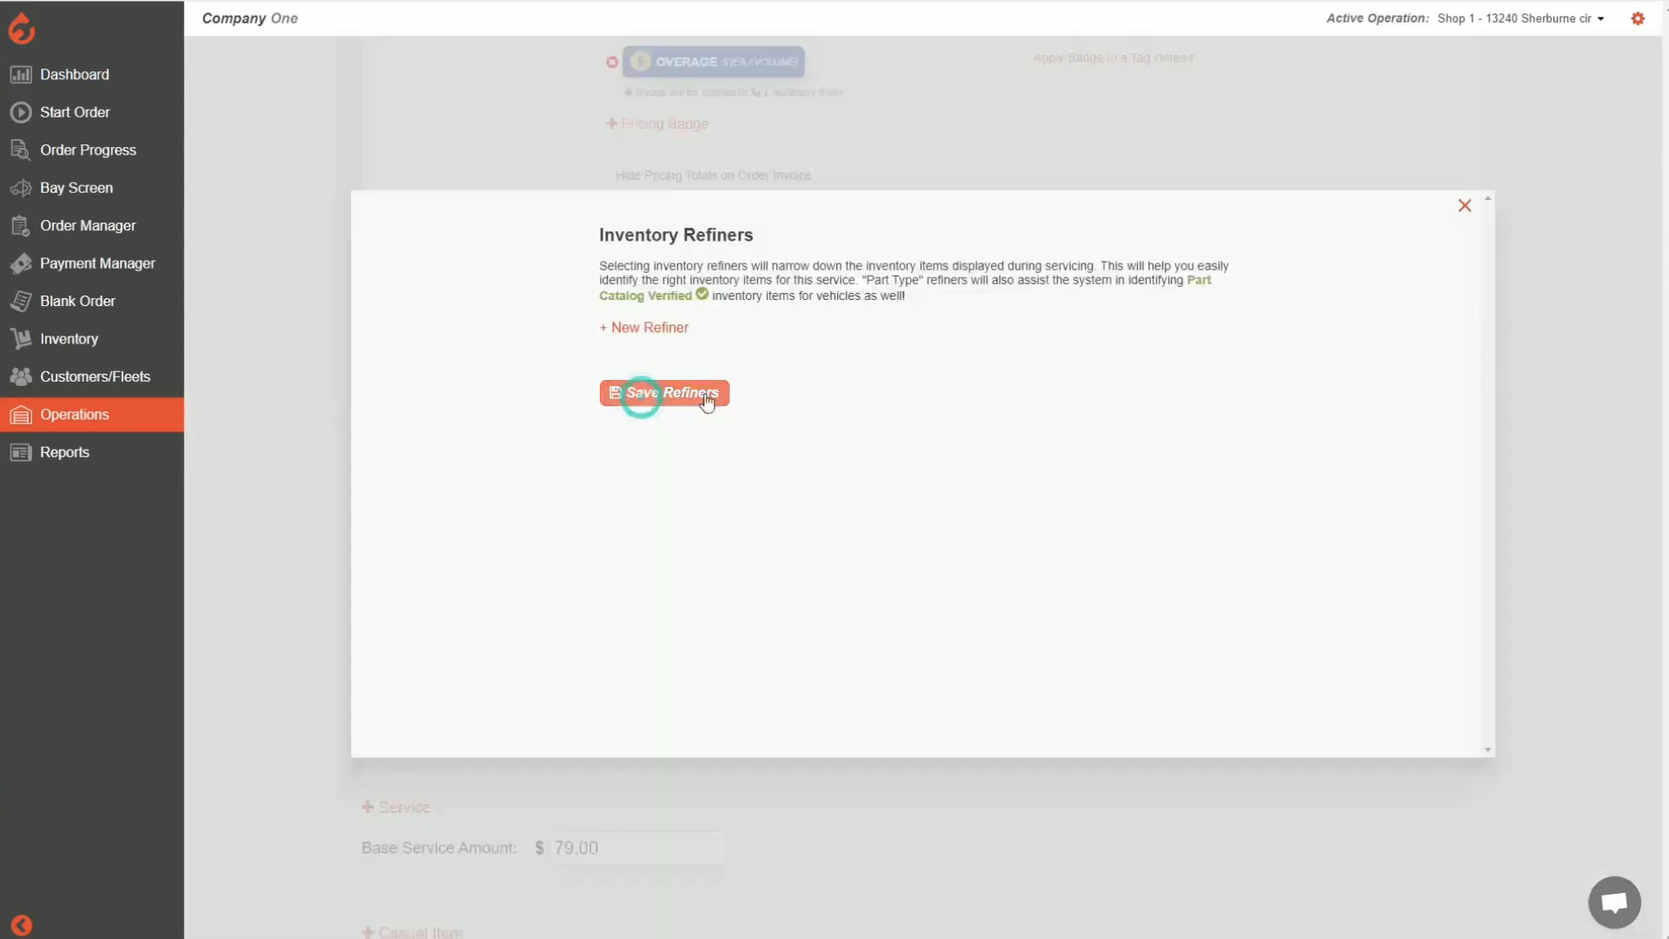
left_click(639, 330)
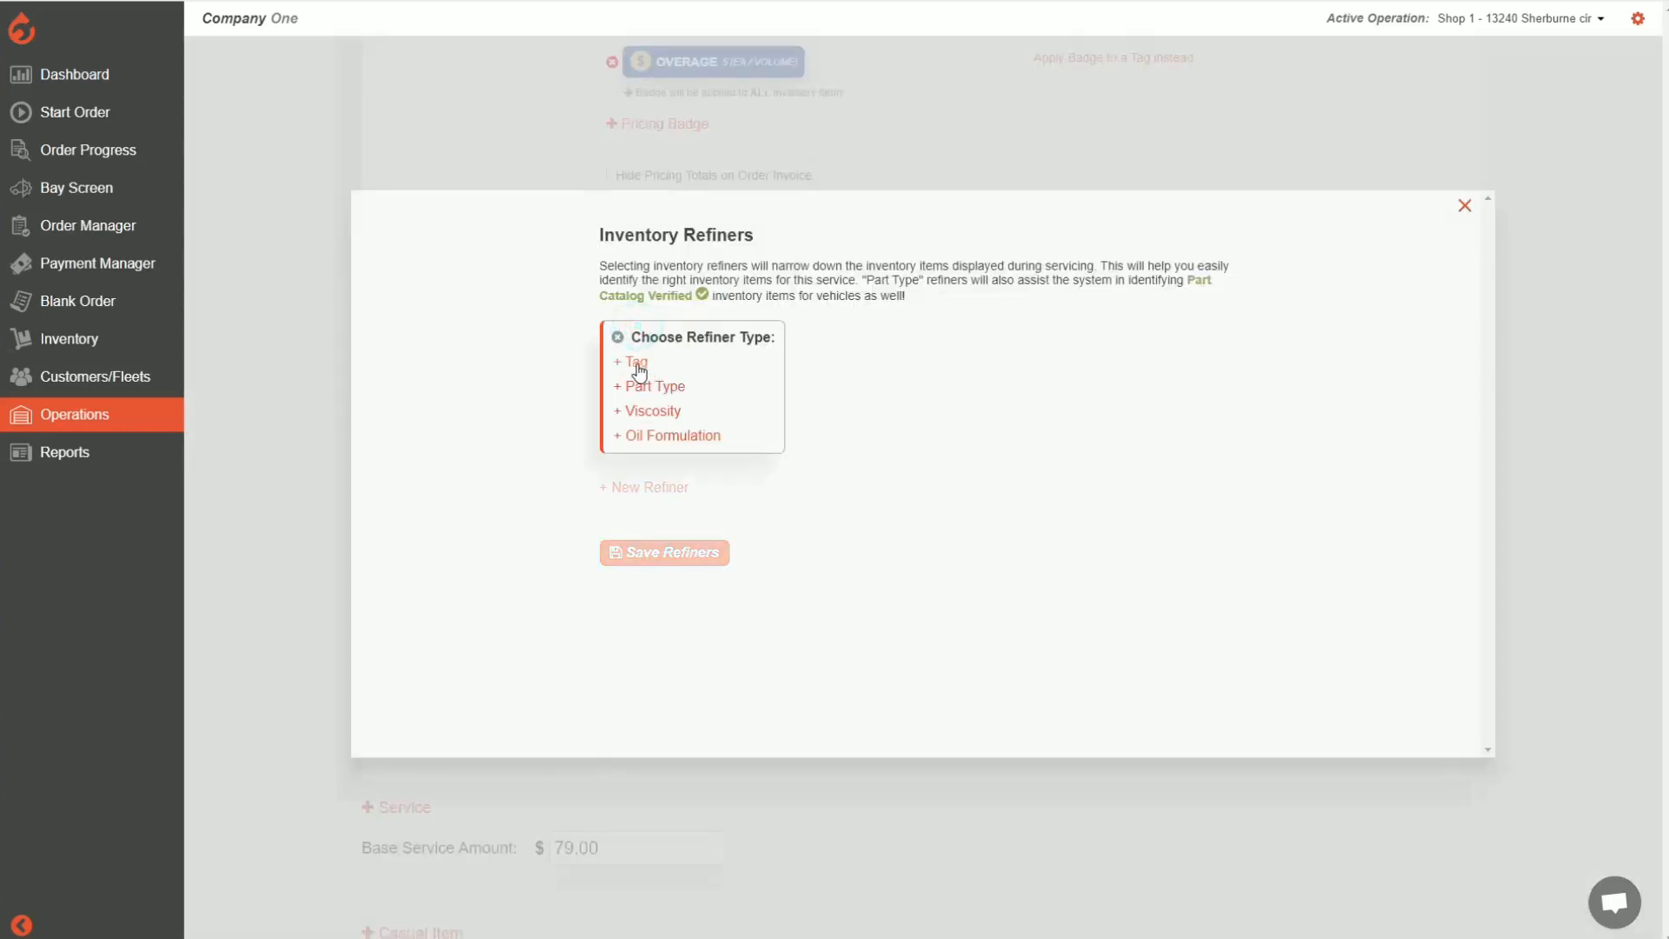
left_click(637, 366)
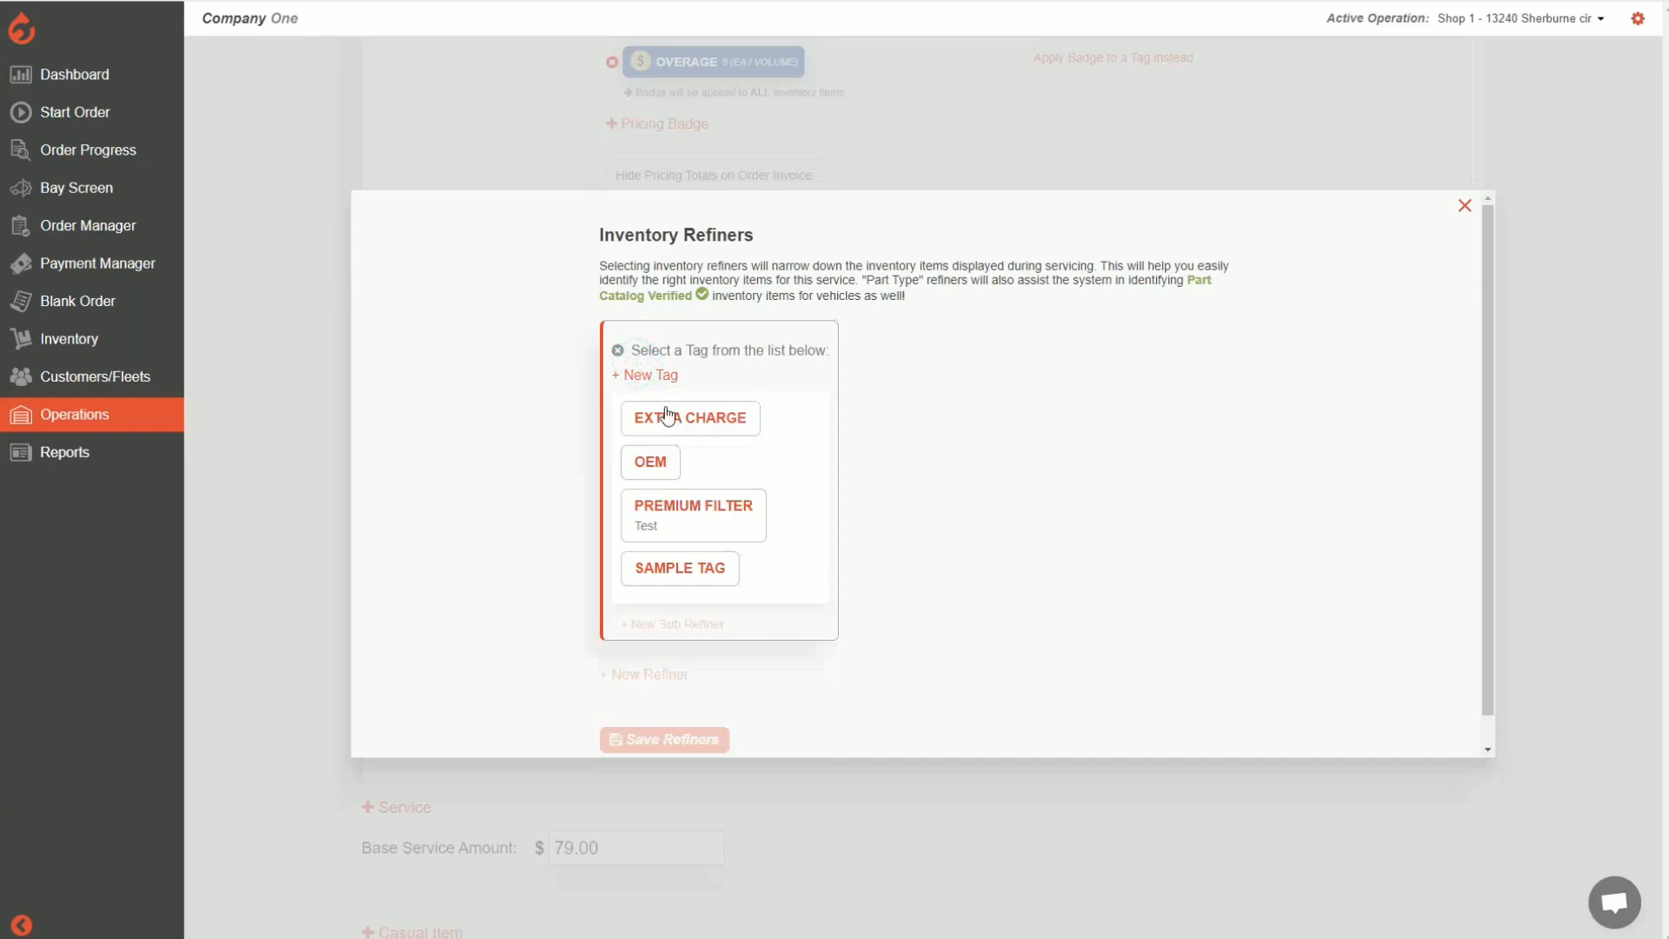
left_click(711, 574)
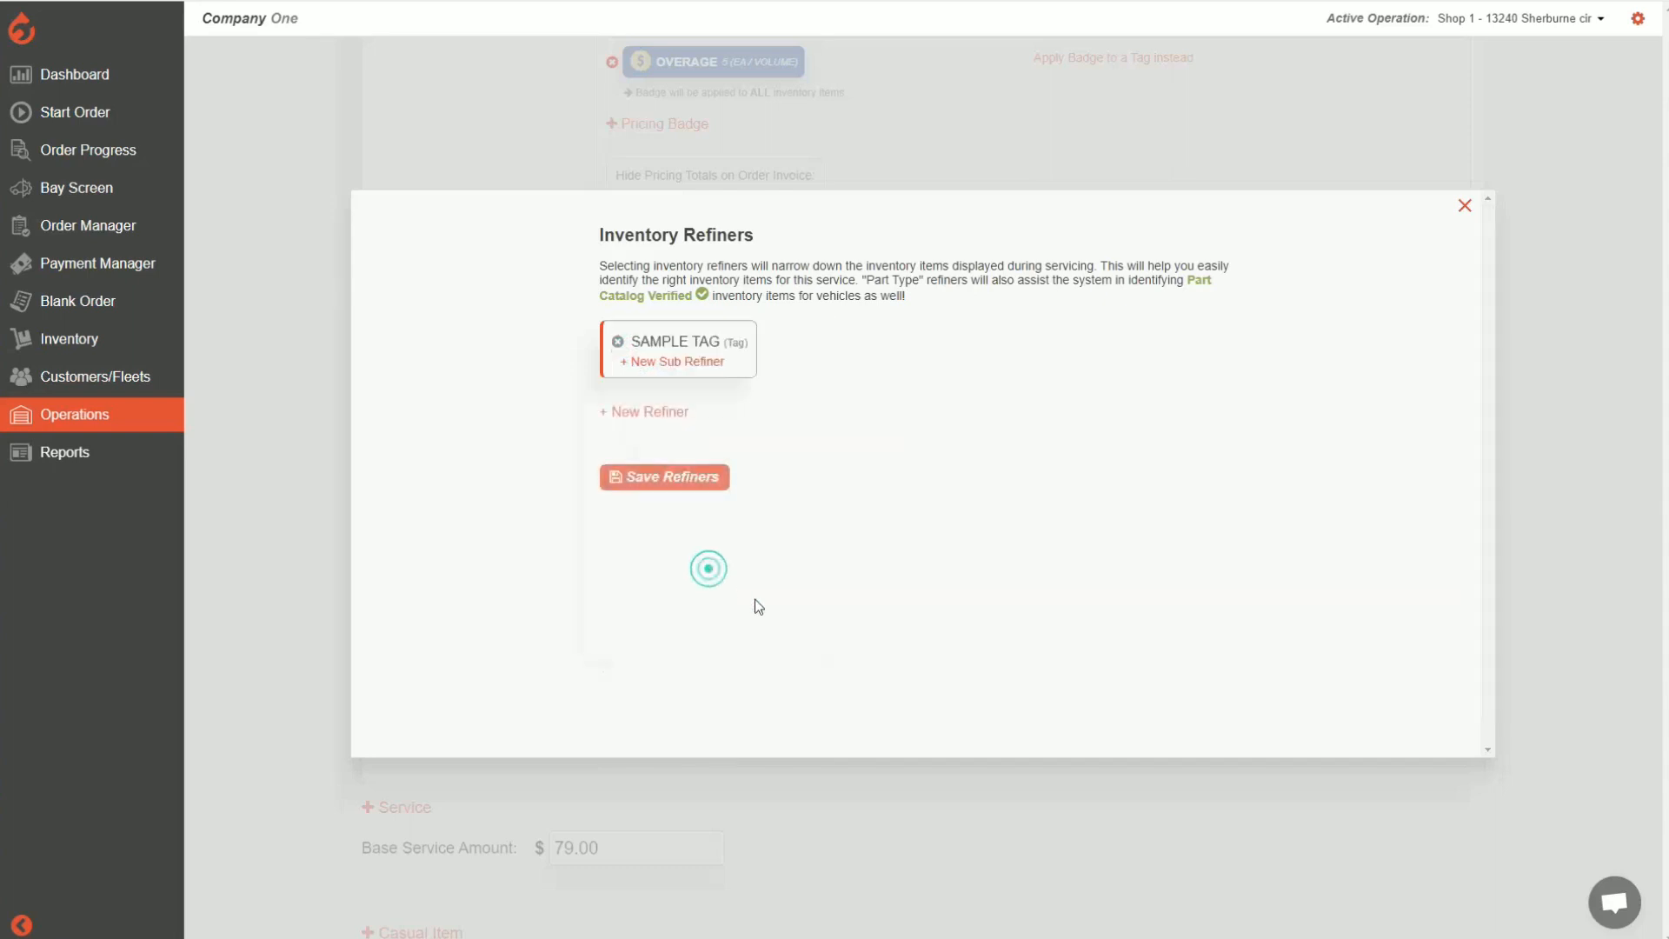
left_click(677, 480)
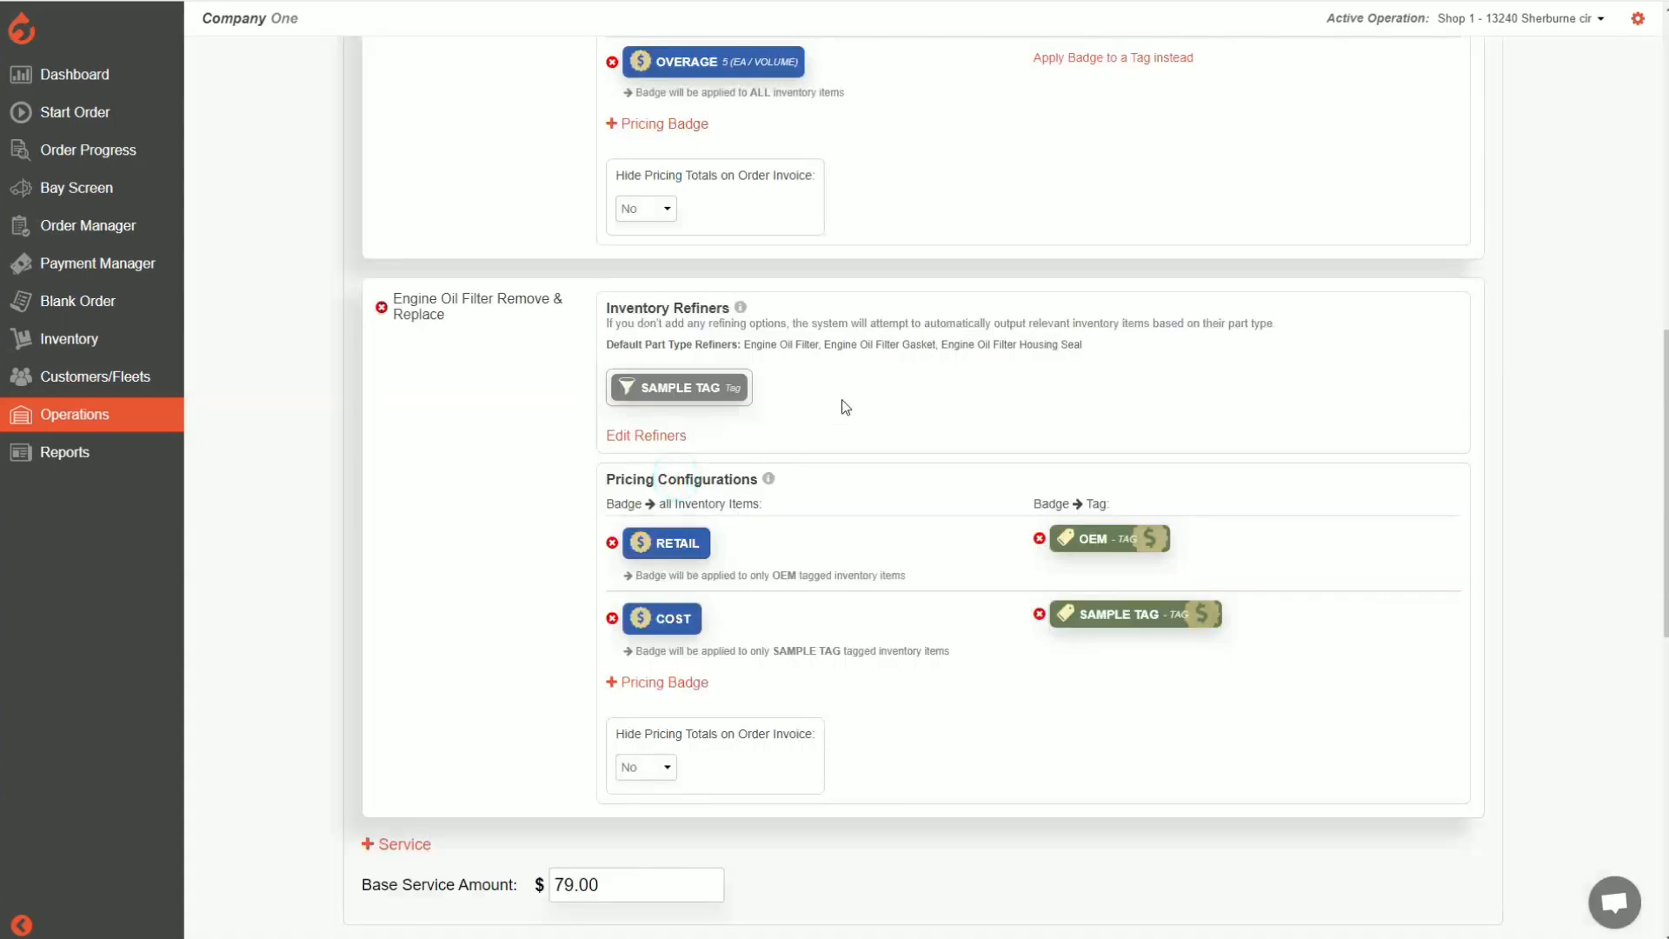